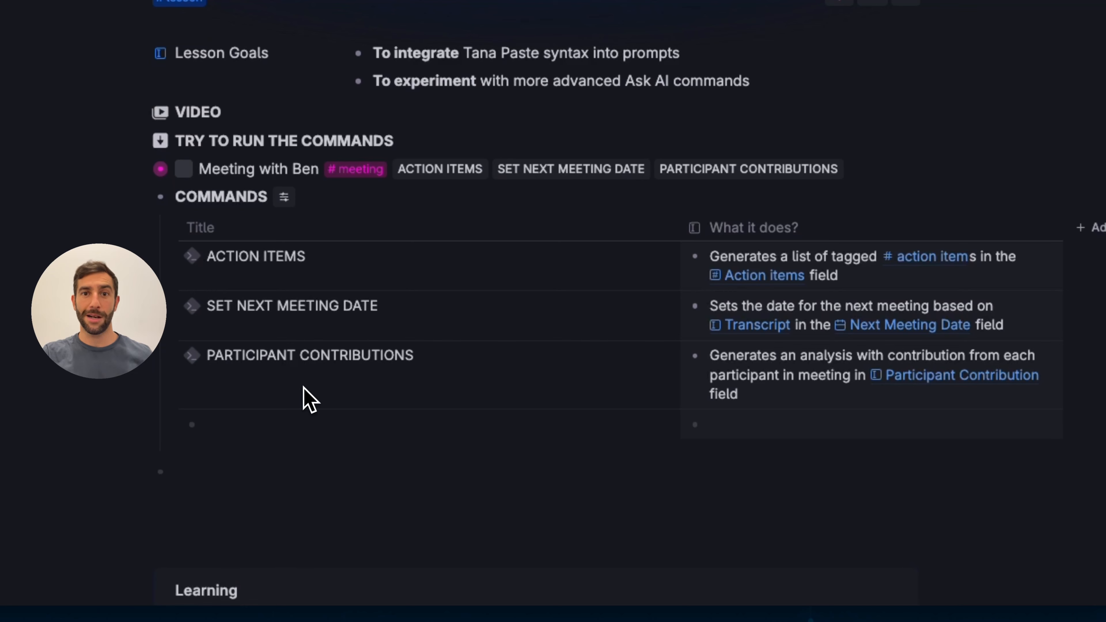
# Expand the ACTION ITEMS command and open its Ask AI configuration
pyautogui.click(175, 257)
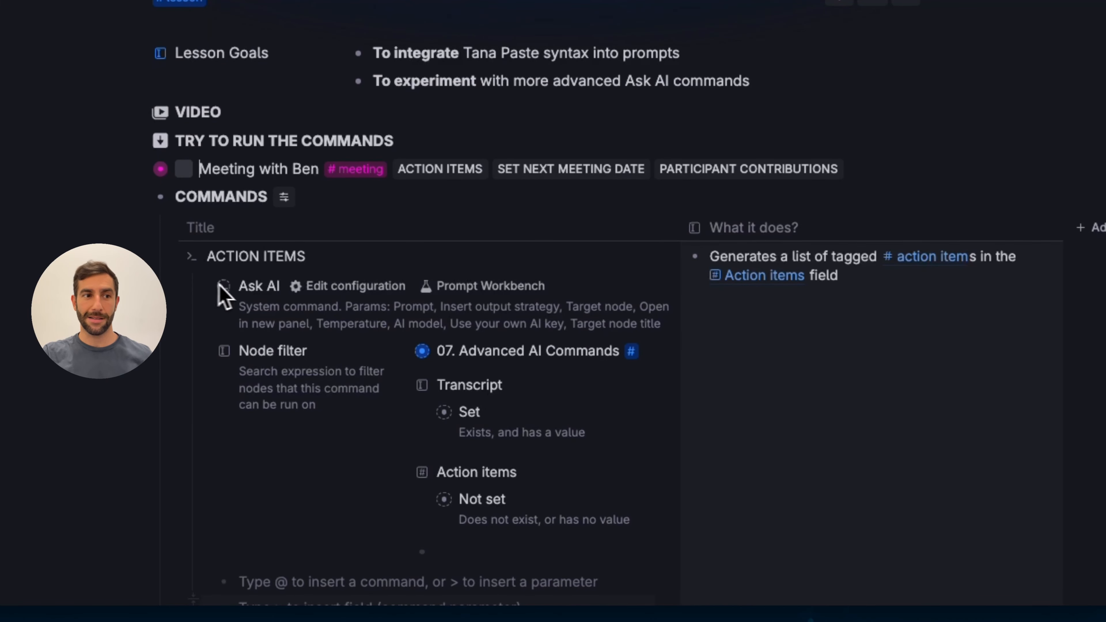
pyautogui.moveTo(234, 289)
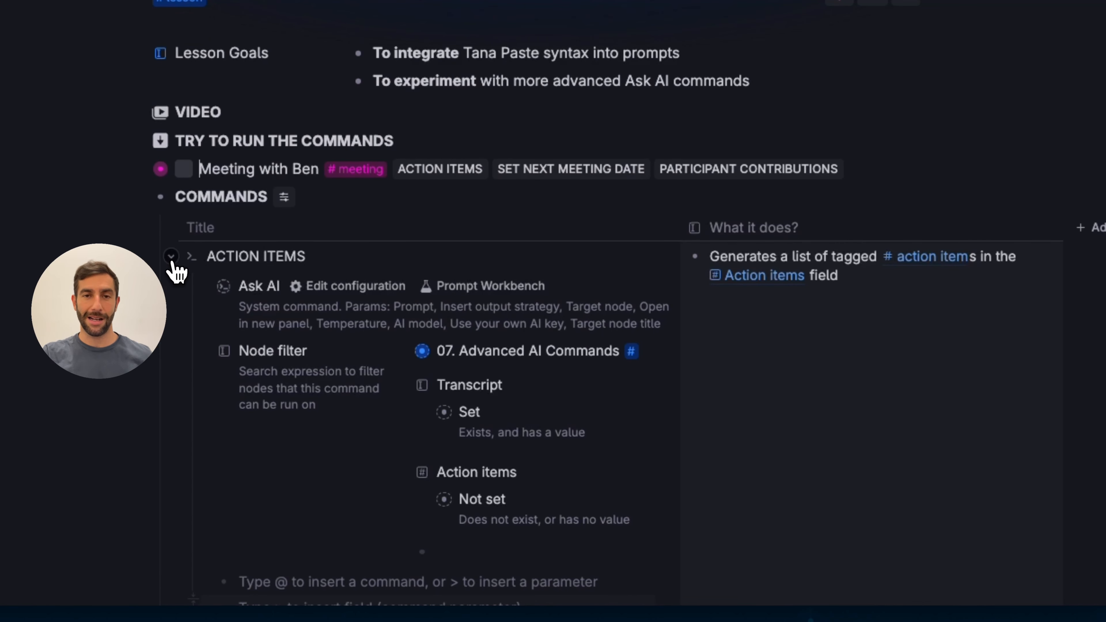
pyautogui.click(174, 259)
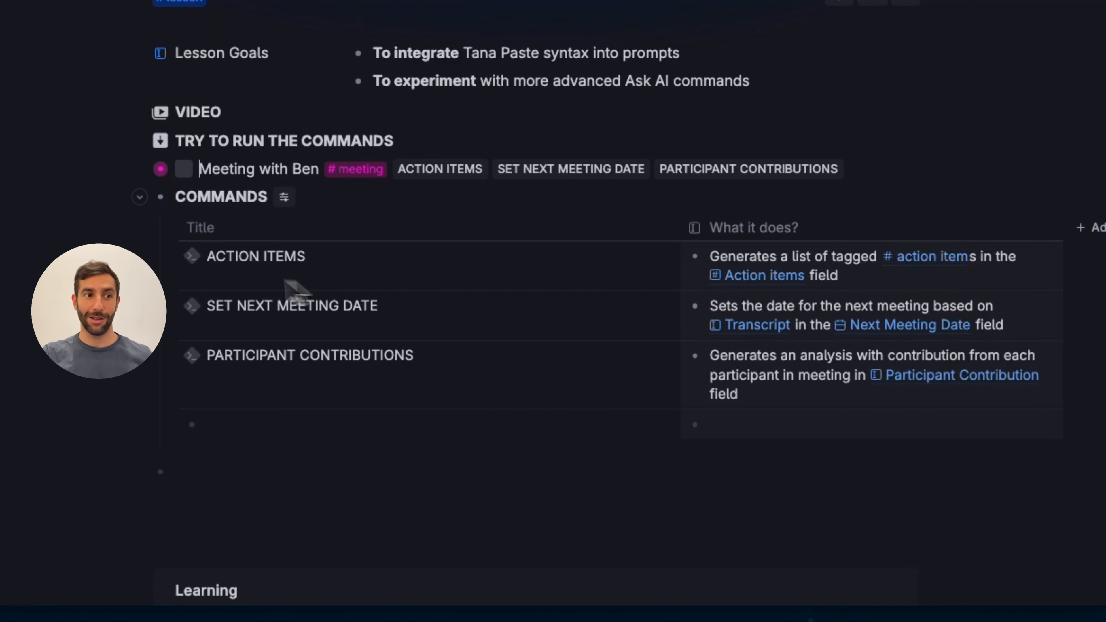
pyautogui.click(172, 257)
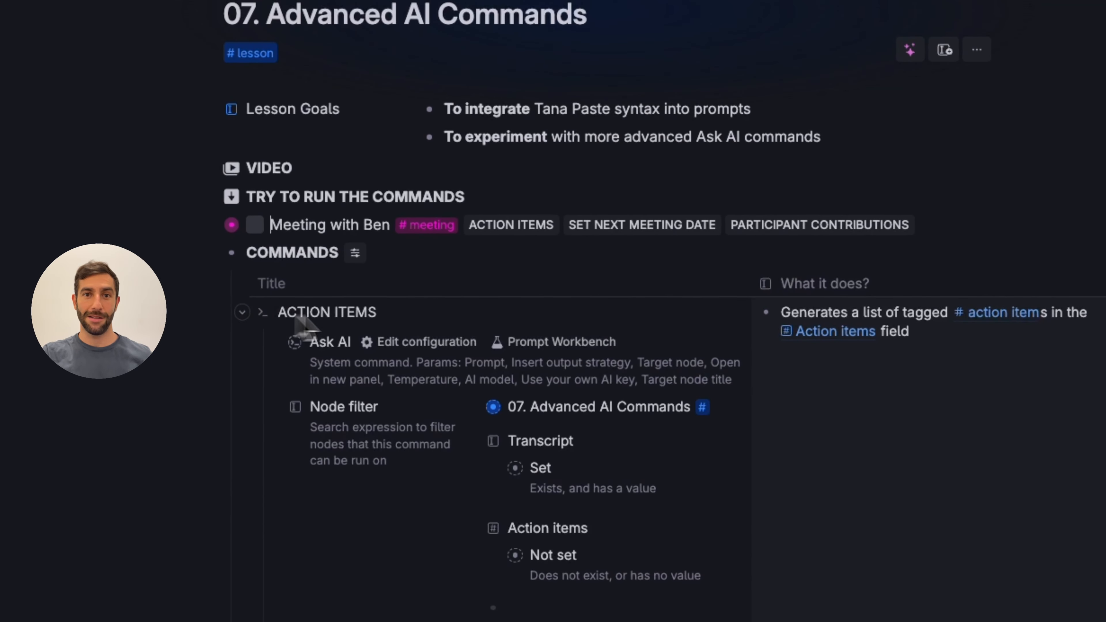
pyautogui.click(436, 344)
pyautogui.scroll(-5, 522, 261)
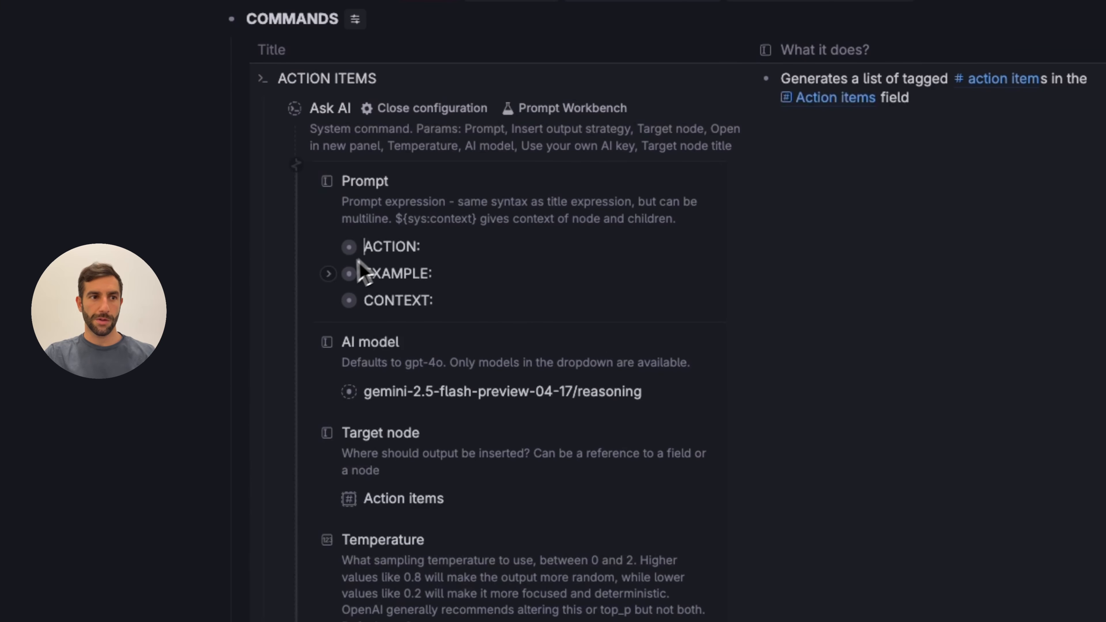
# Expand and examine the EXAMPLE block of the prompt with its Tana Paste lines
pyautogui.click(328, 273)
pyautogui.moveTo(395, 273); pyautogui.dragTo(396, 294)
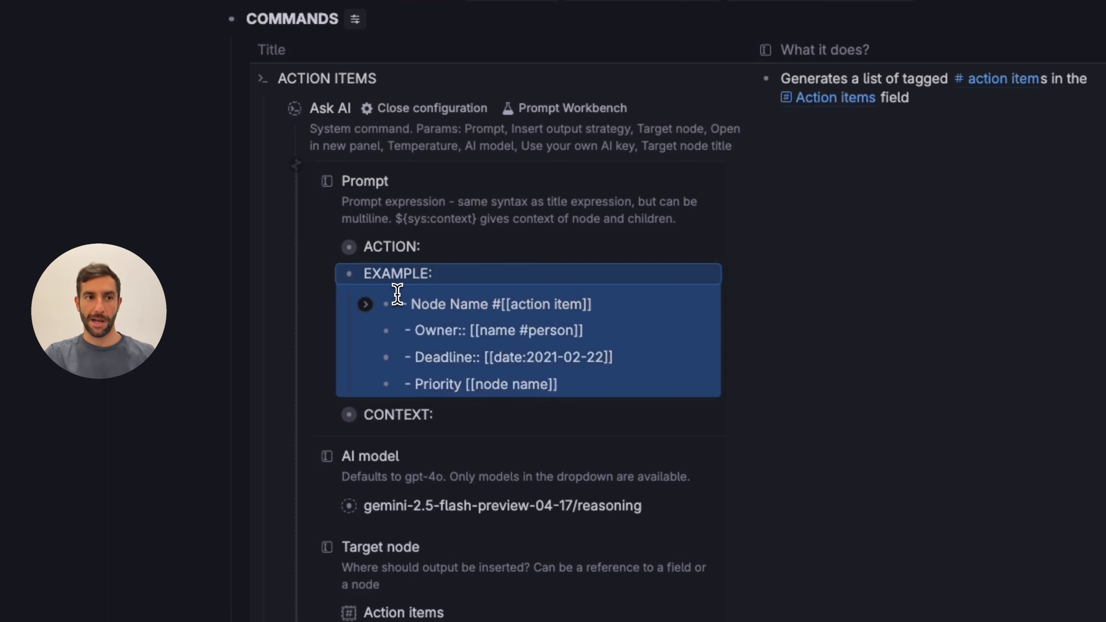
pyautogui.click(444, 281)
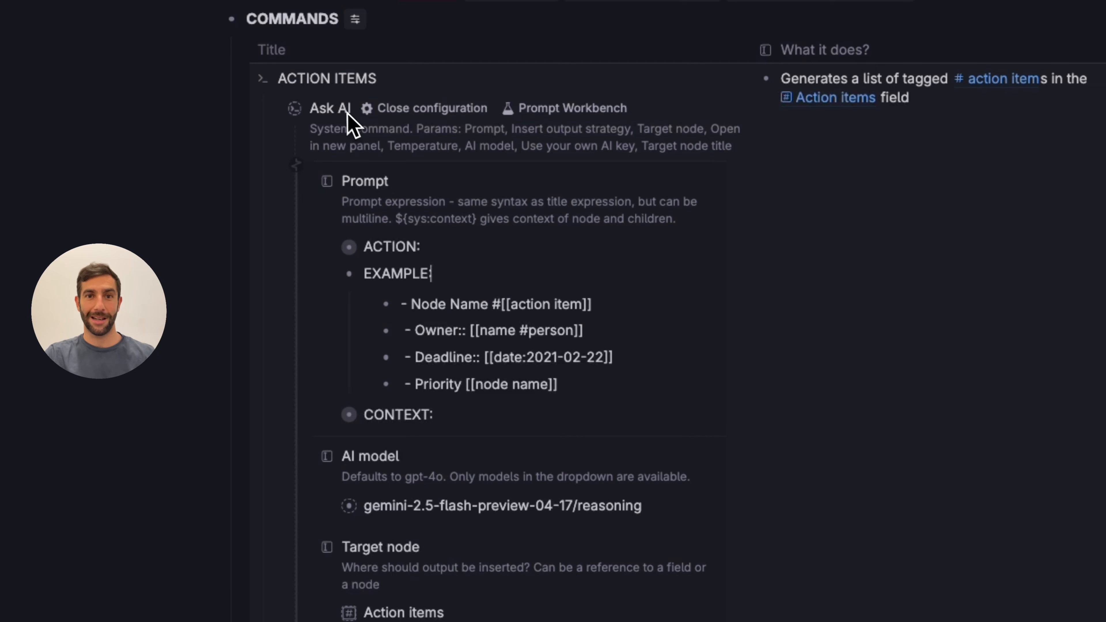
pyautogui.click(460, 279)
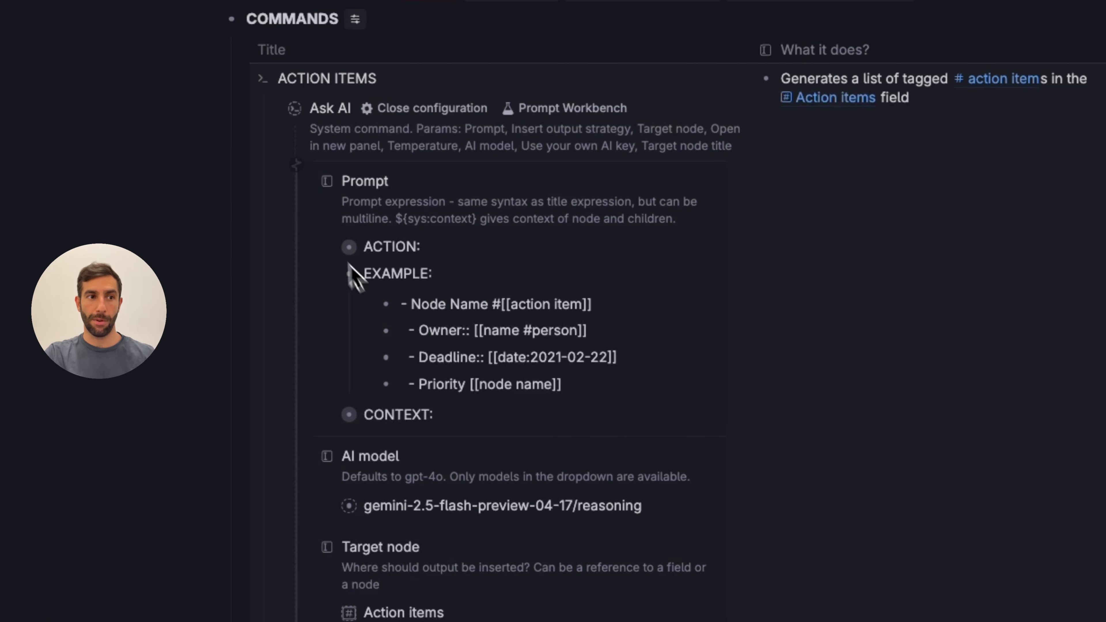
# Expand the ACTION section of the prompt to show its extraction instructions
pyautogui.click(328, 248)
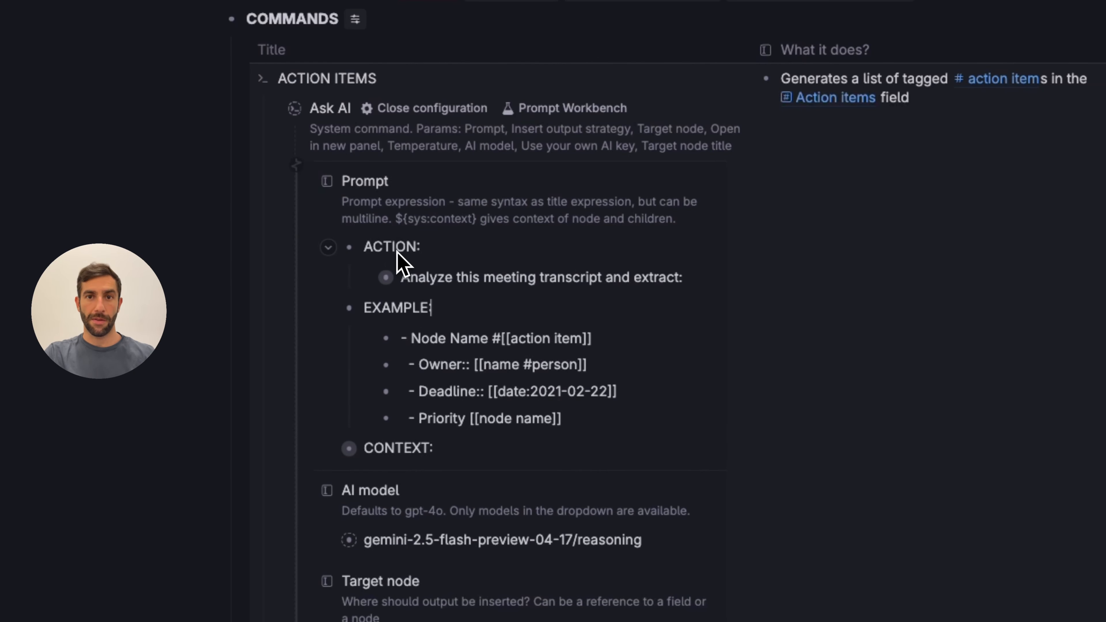
pyautogui.click(366, 278)
pyautogui.scroll(-3, 364, 274)
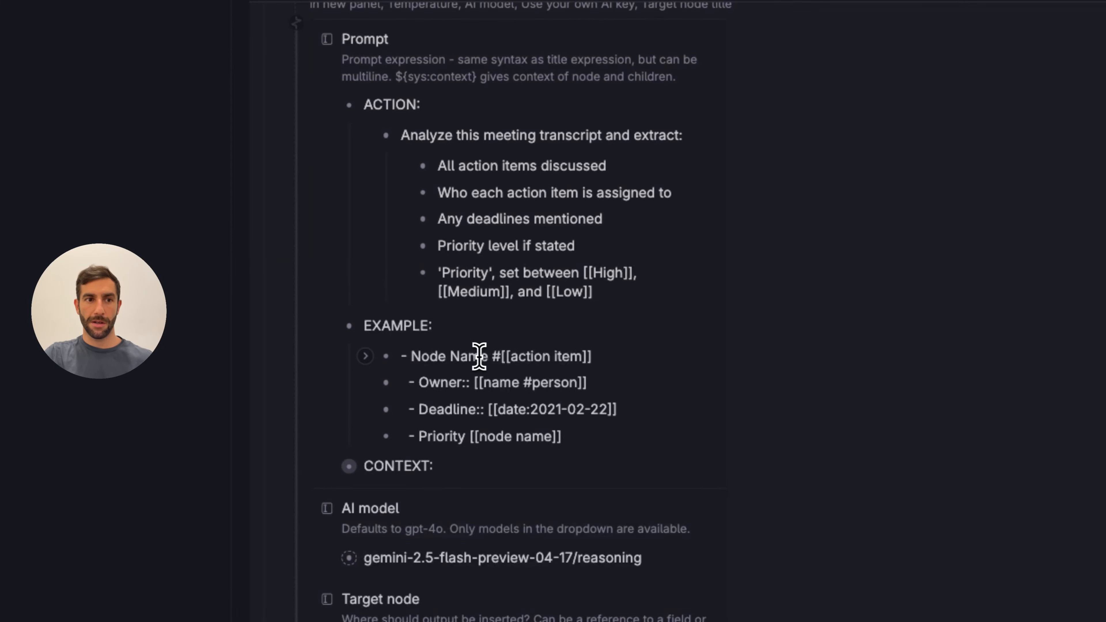
# Change the example's Priority line to Priority:: field syntax and expand the prompt's CONTEXT section
pyautogui.moveTo(492, 357); pyautogui.dragTo(605, 358)
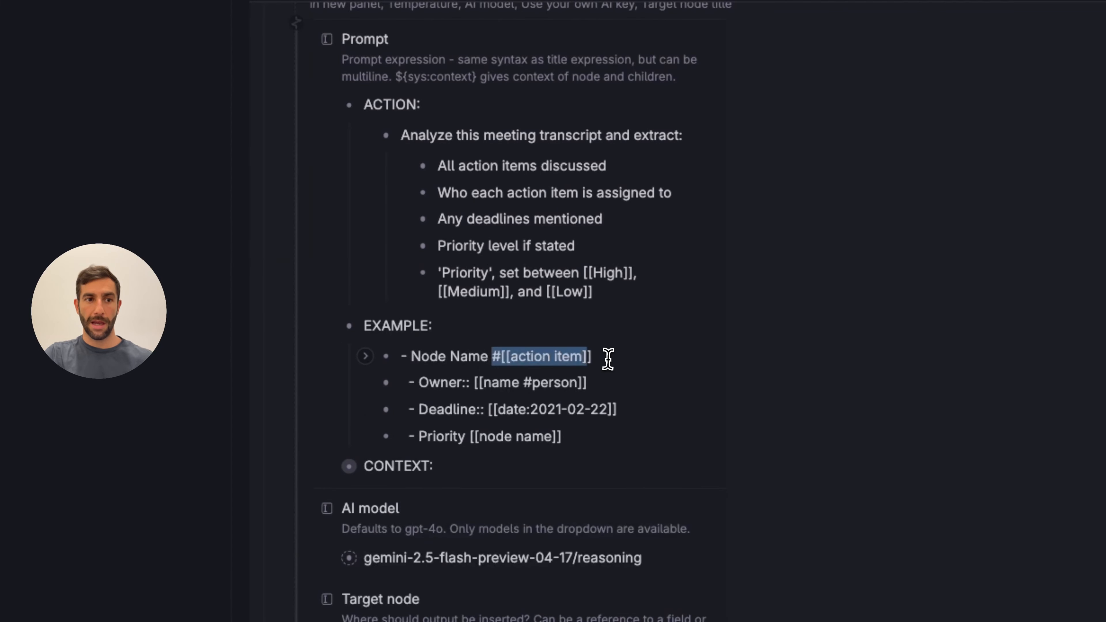
pyautogui.click(603, 358)
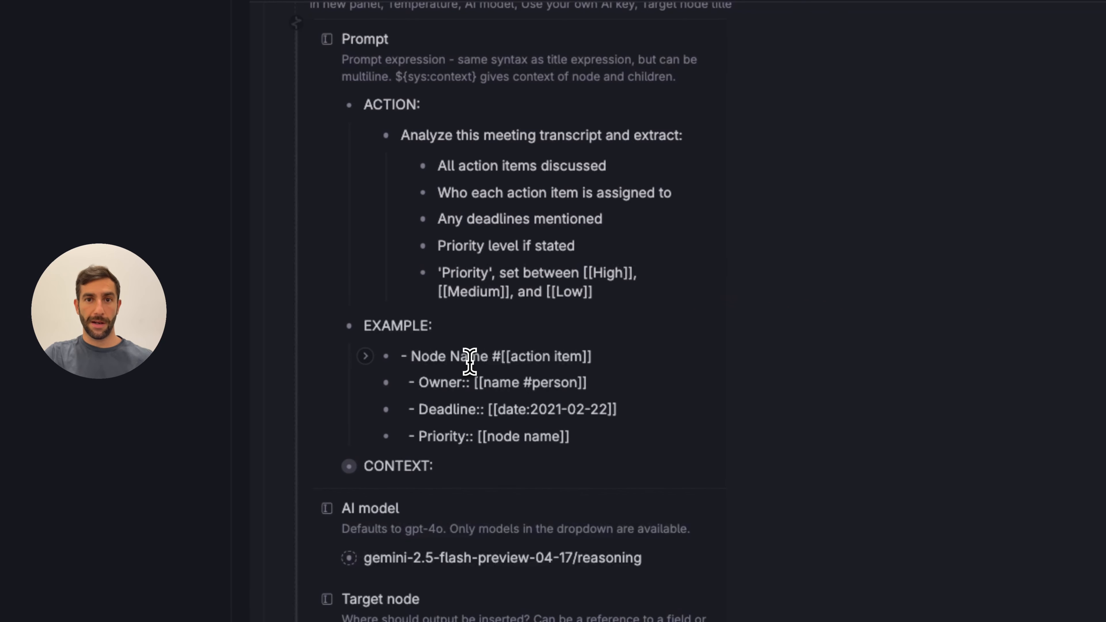
pyautogui.click(468, 358)
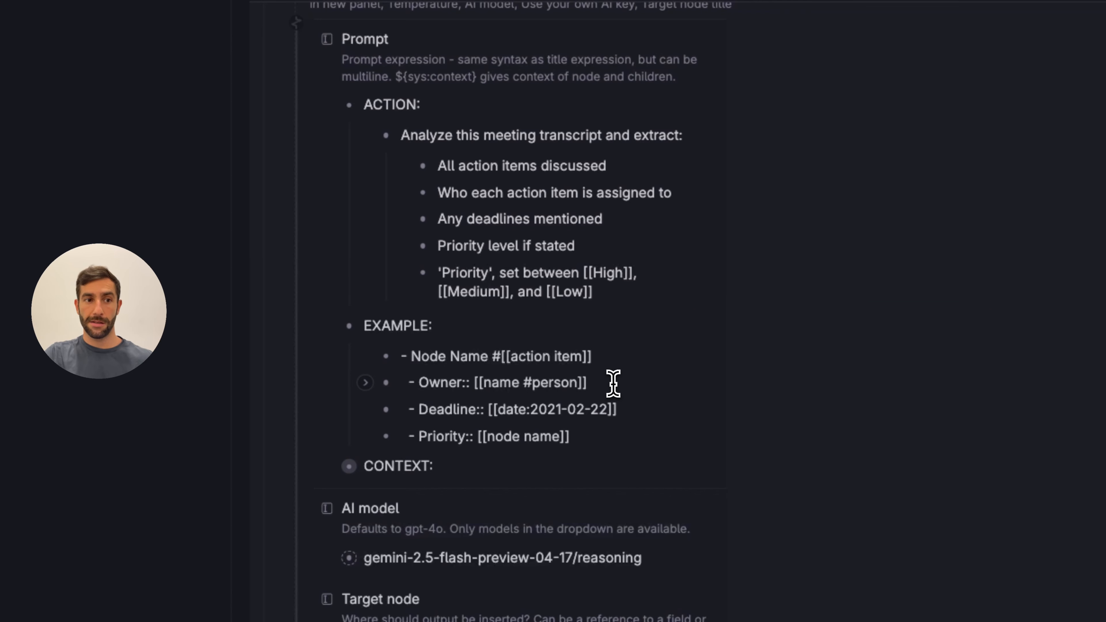
pyautogui.click(608, 383)
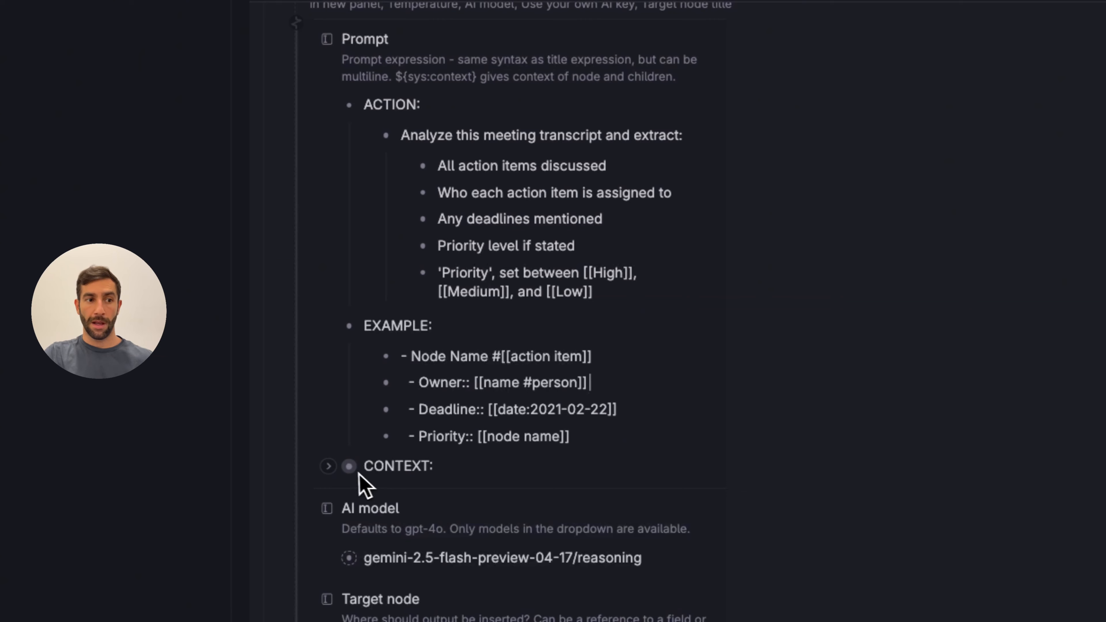
pyautogui.click(329, 467)
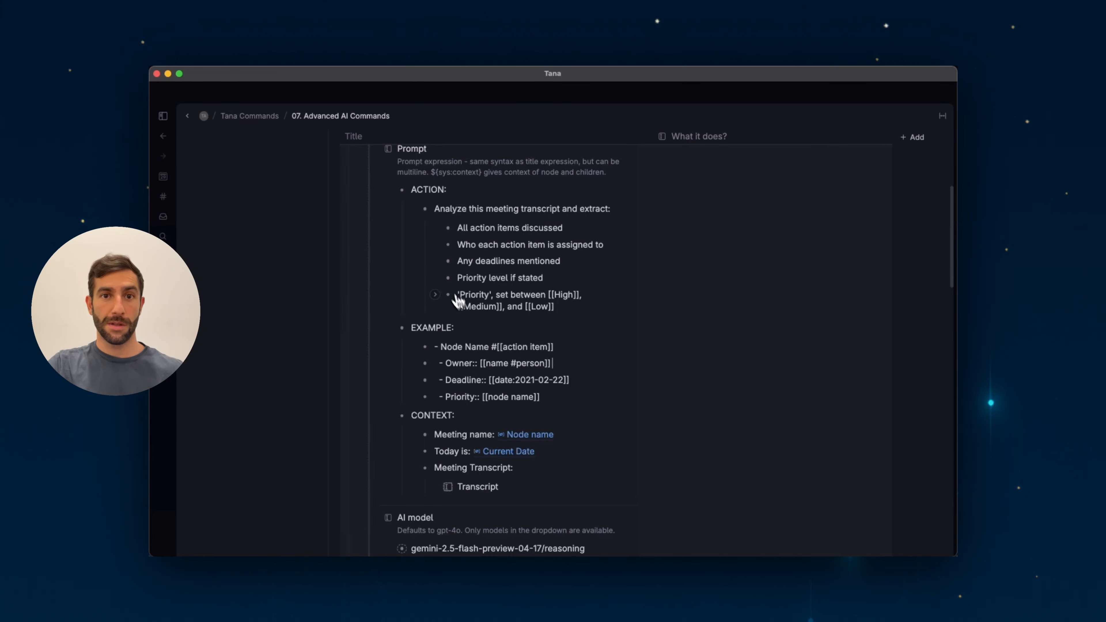
# Run the ACTION ITEMS command on the Meeting with Ben node
pyautogui.scroll(5, 478, 339)
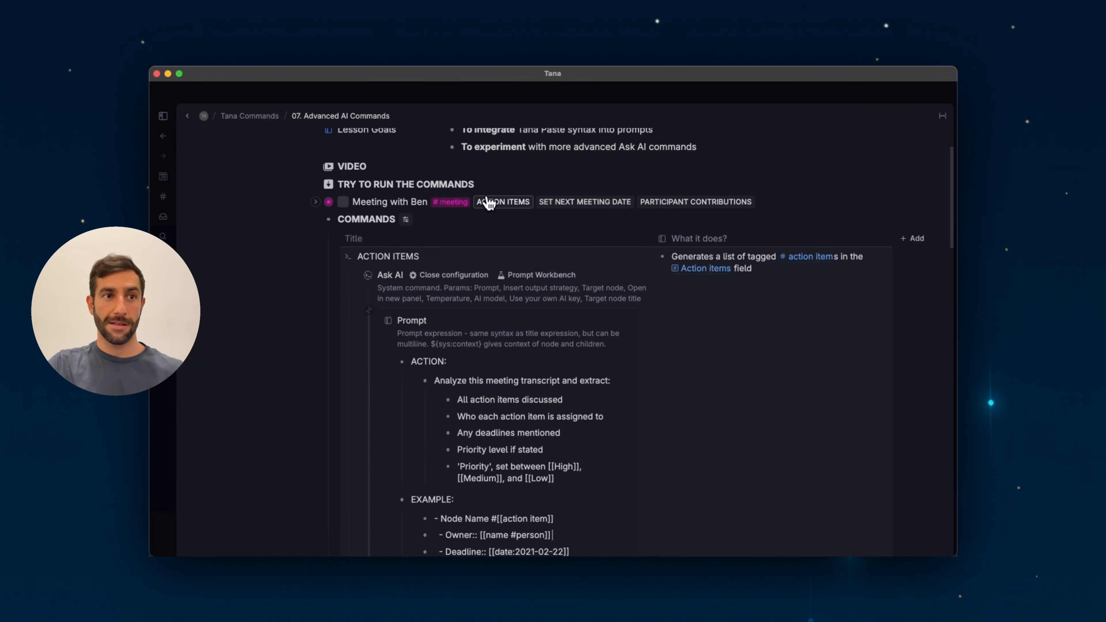
pyautogui.click(500, 202)
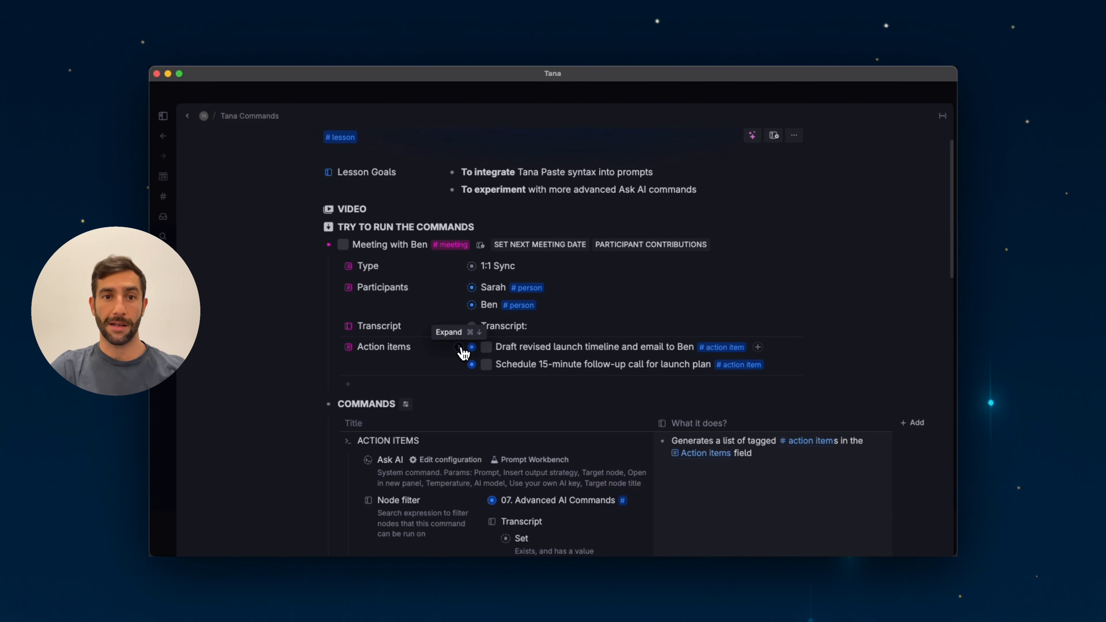
# Inspect the generated action item's fields and the Meeting field's configuration
pyautogui.click(460, 347)
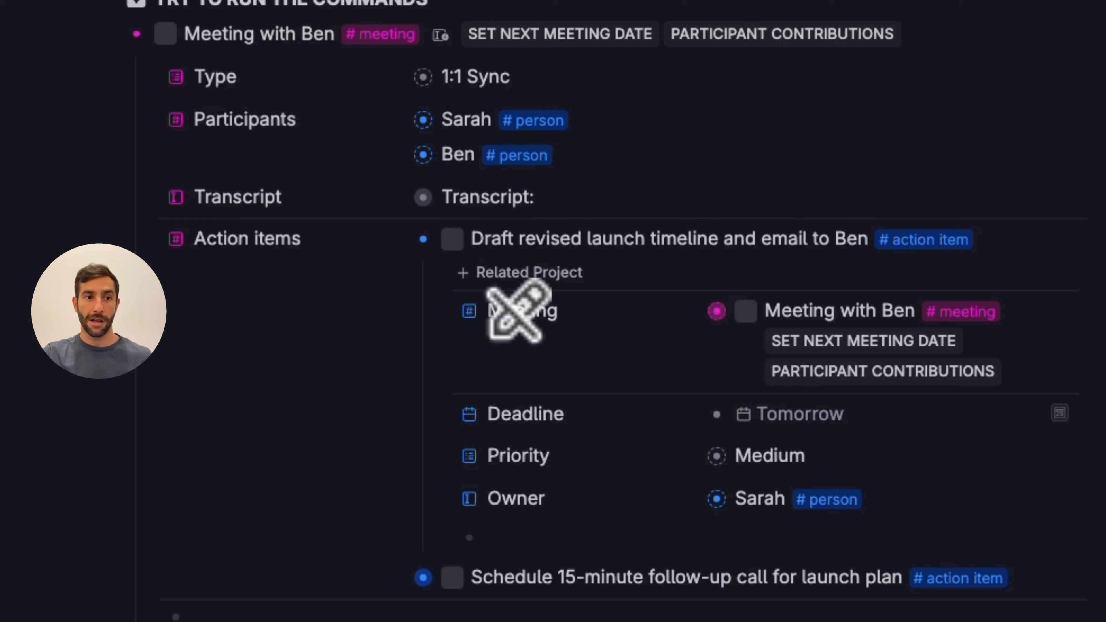
pyautogui.moveTo(474, 310)
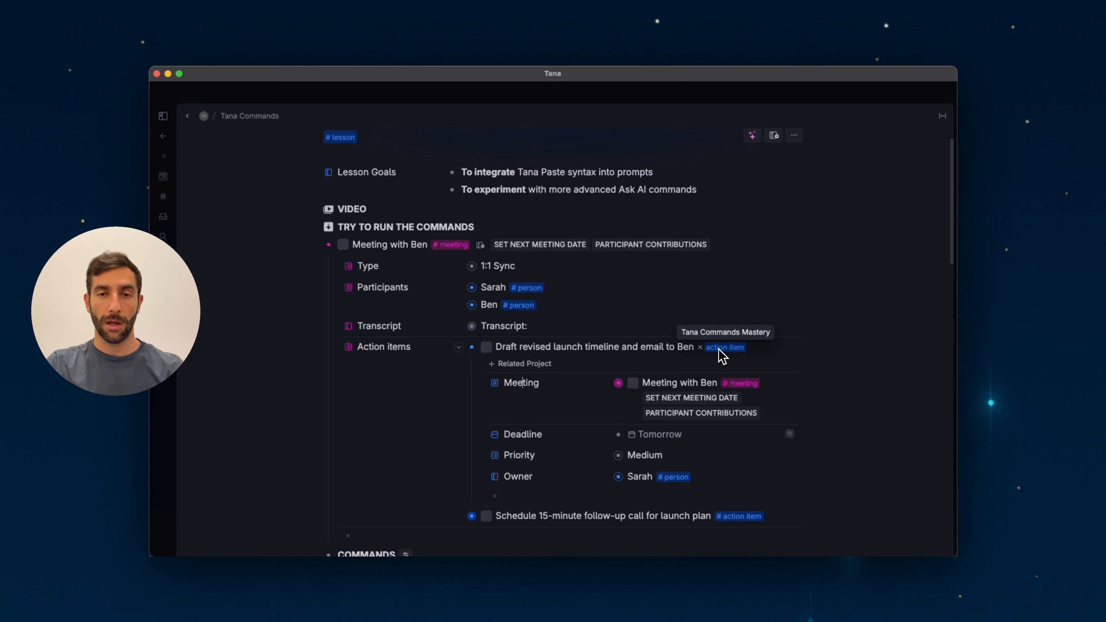
pyautogui.click(495, 384)
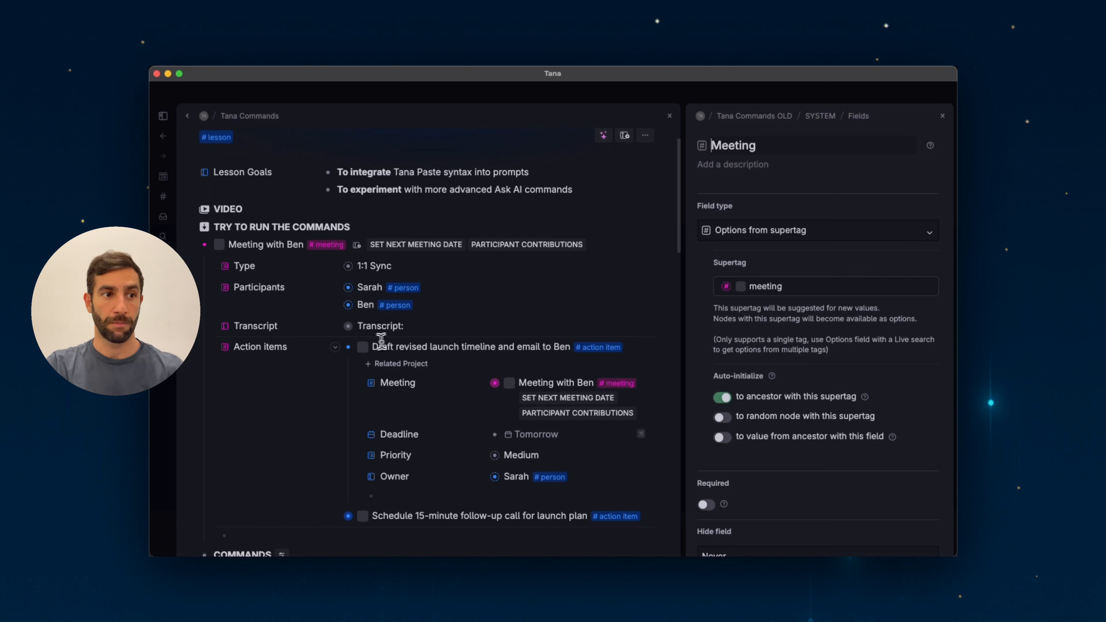
pyautogui.click(336, 348)
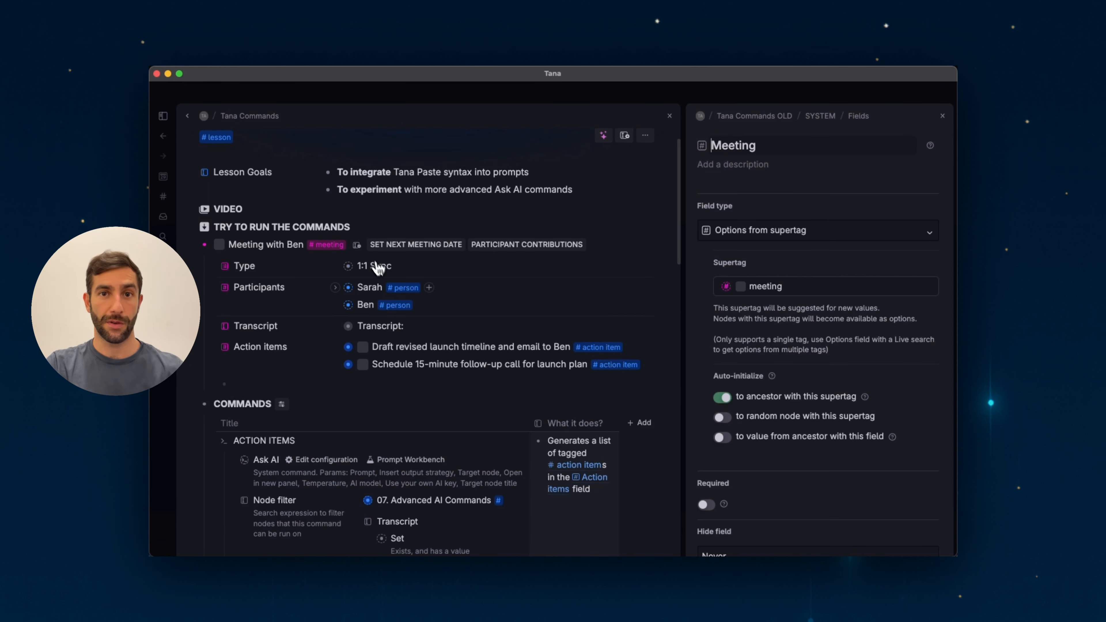
pyautogui.click(942, 115)
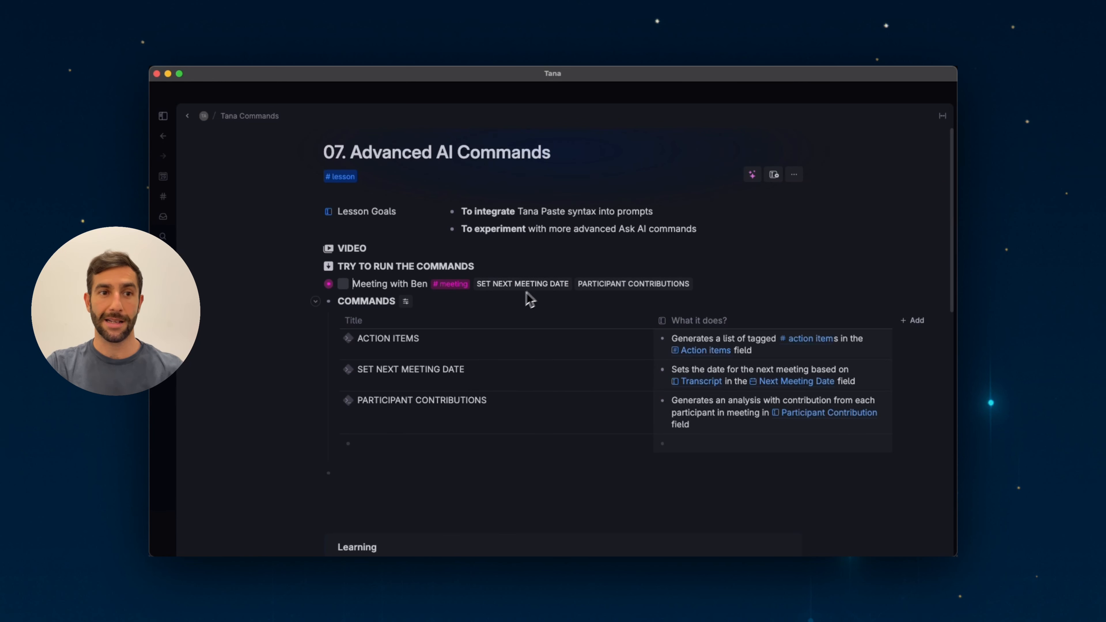
# Review the SET NEXT MEETING DATE command's prompt, including its date example
pyautogui.scroll(-1, 422, 381)
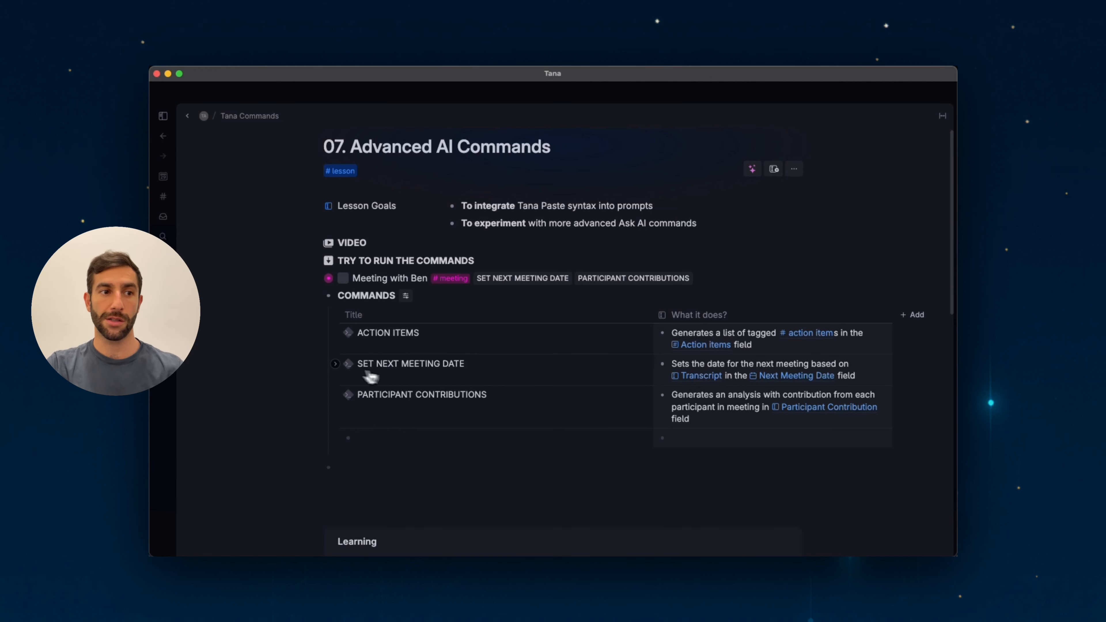
pyautogui.click(335, 364)
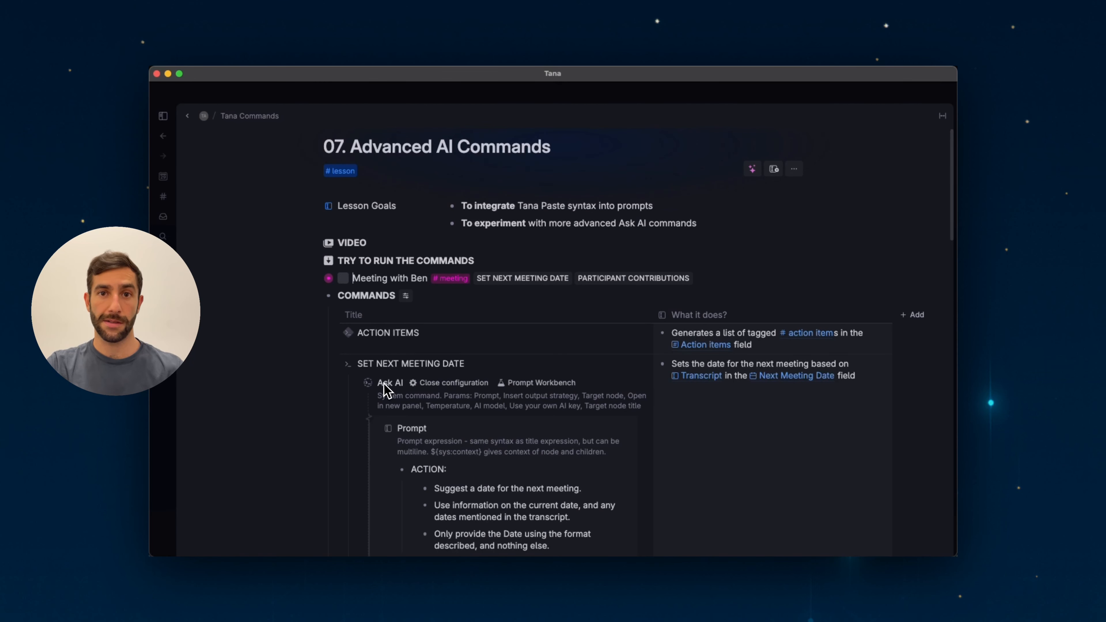
pyautogui.scroll(-5, 383, 383)
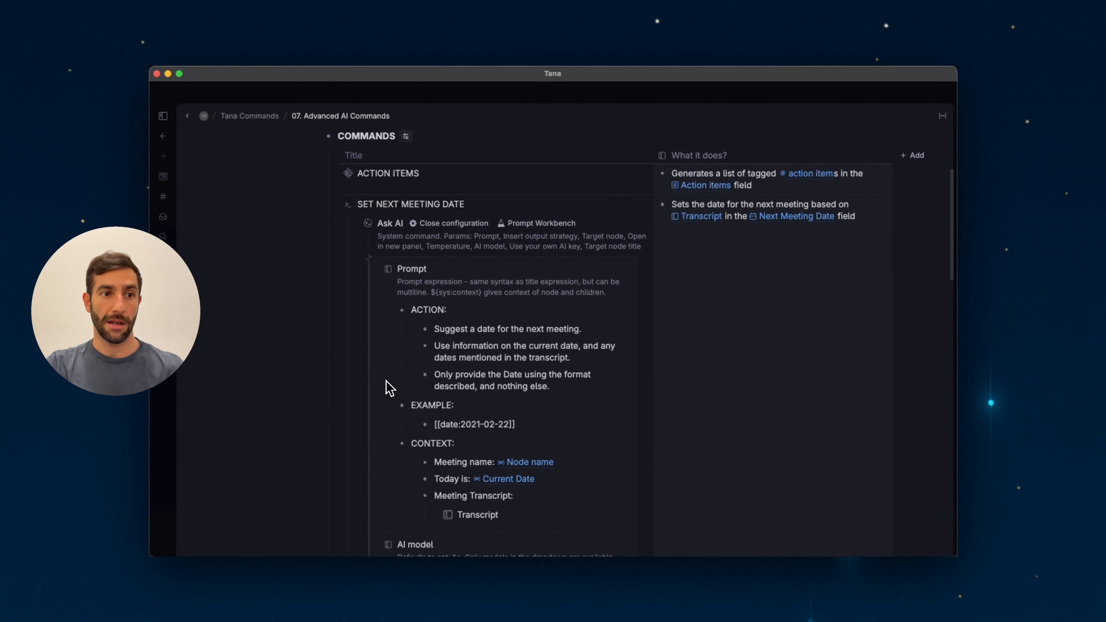
pyautogui.scroll(1, 499, 338)
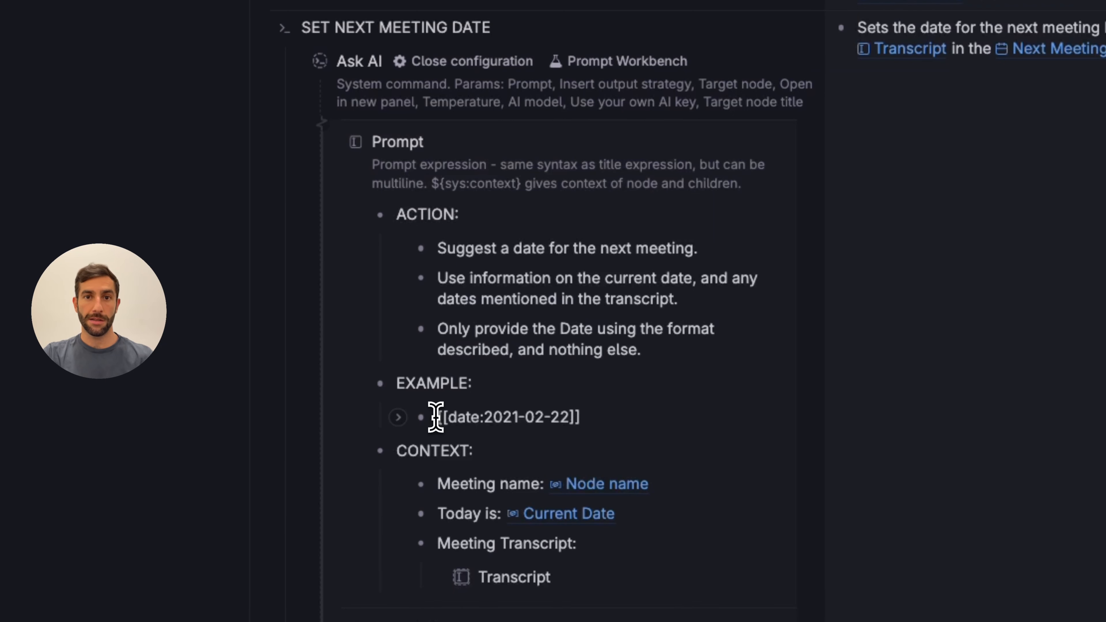
pyautogui.moveTo(435, 418); pyautogui.dragTo(595, 418)
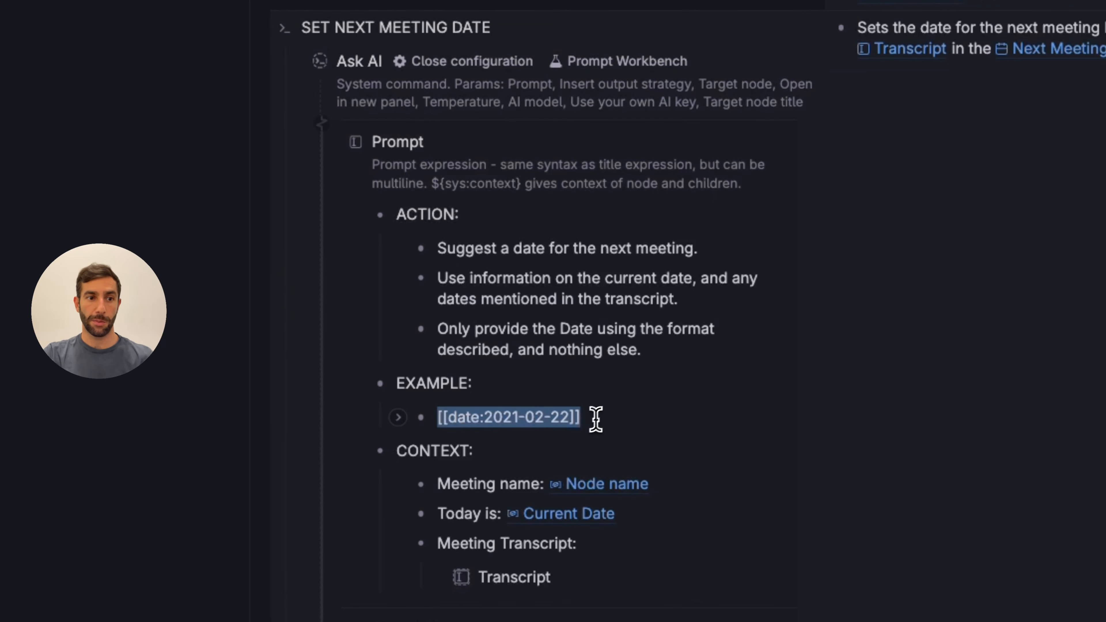
pyautogui.click(600, 417)
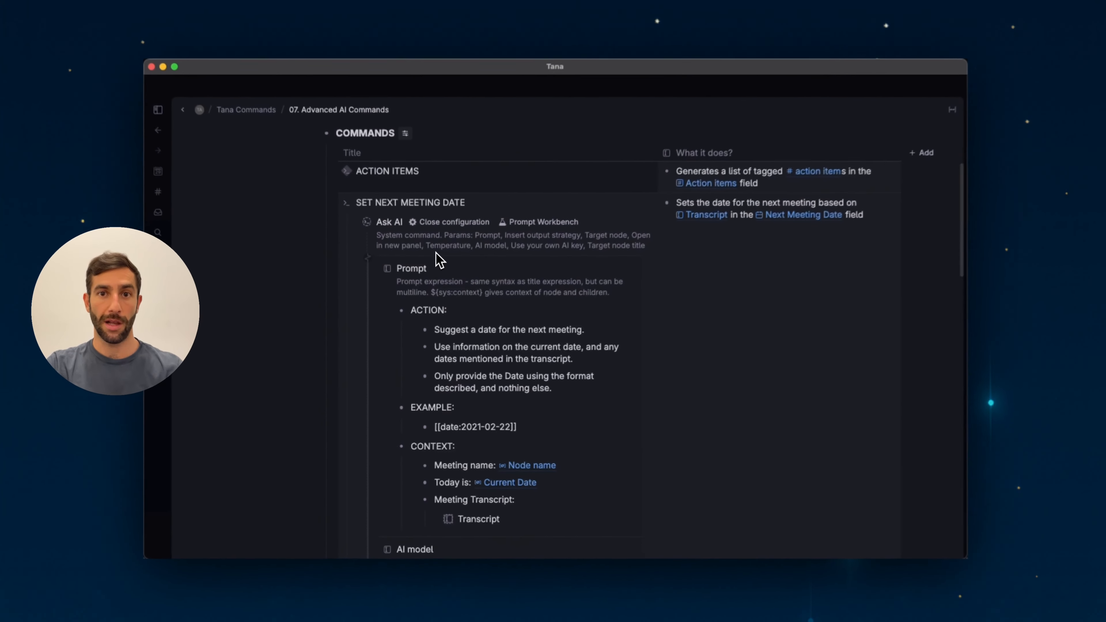
pyautogui.scroll(5, 437, 261)
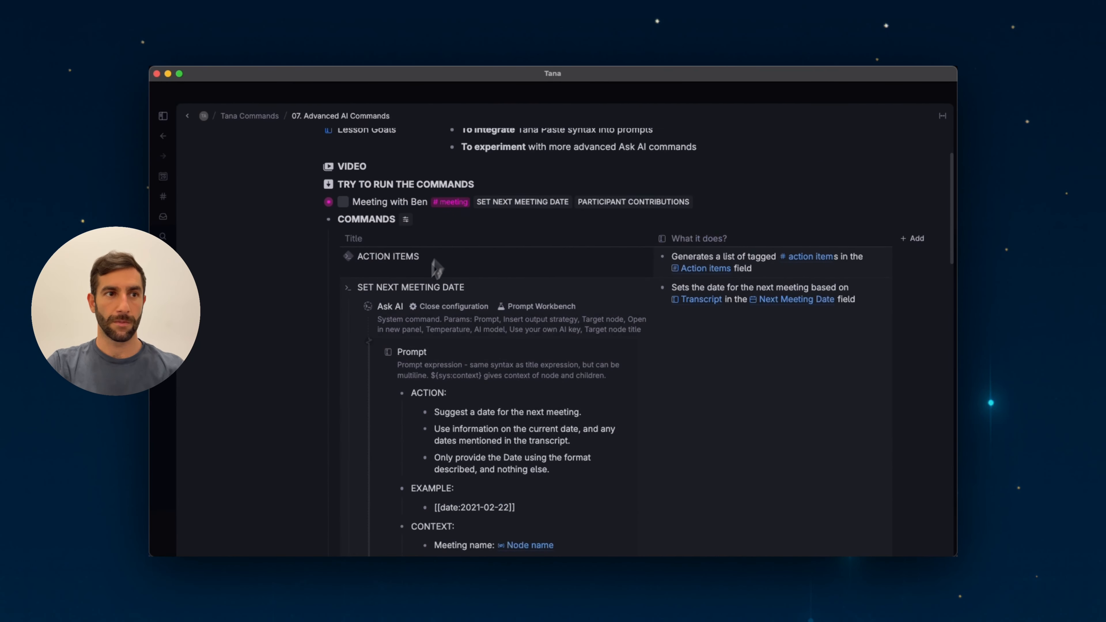
pyautogui.click(347, 348)
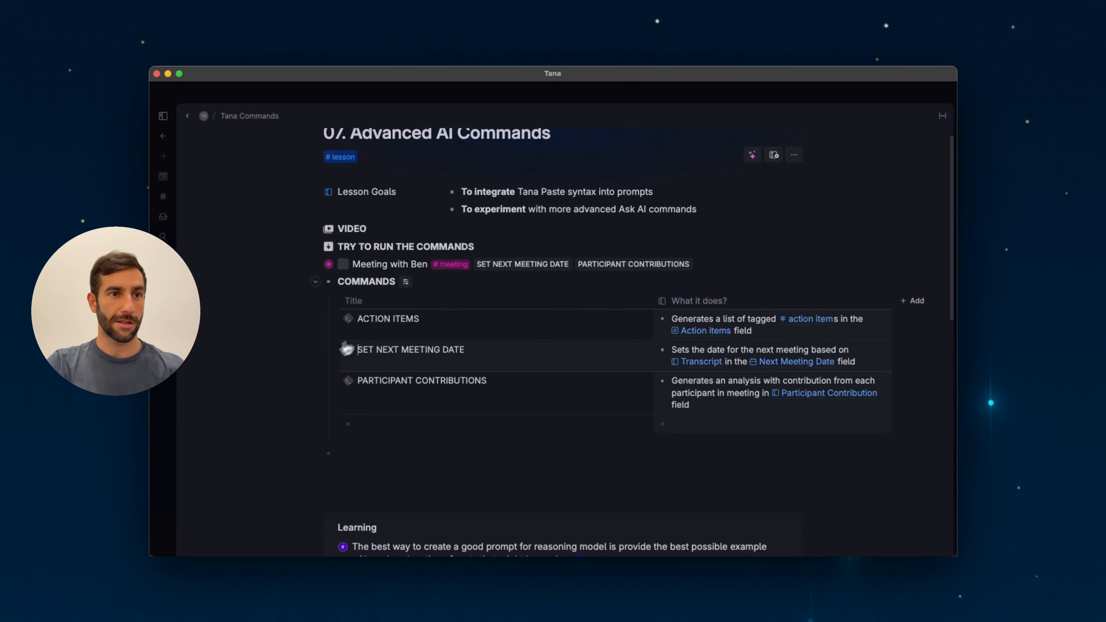
# Run the SET NEXT MEETING DATE command on the Meeting with Ben node
pyautogui.click(508, 264)
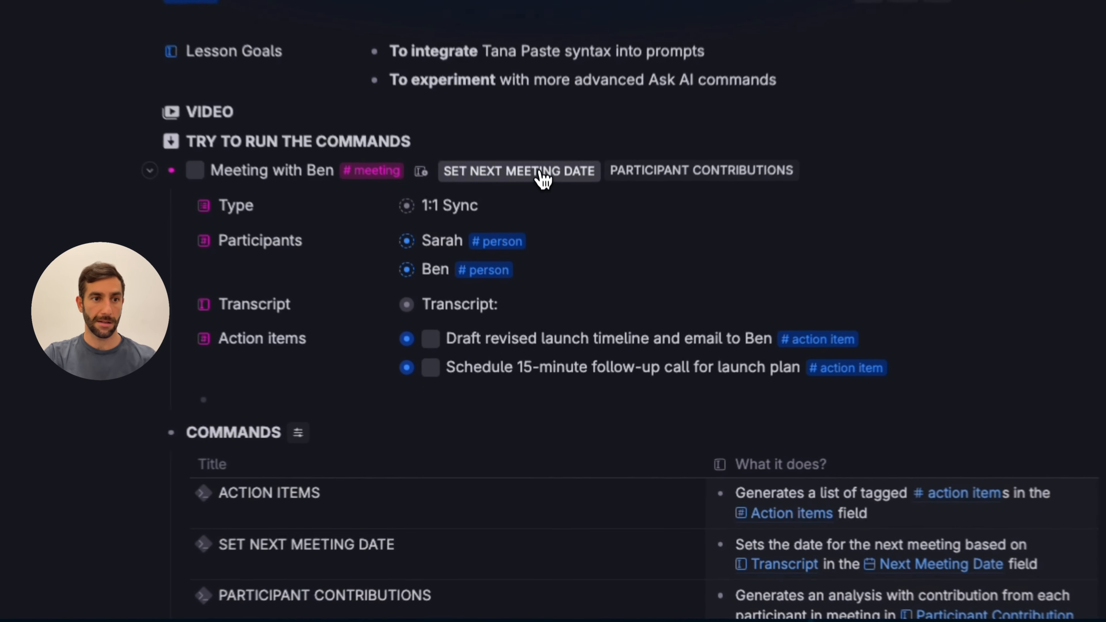
pyautogui.click(550, 284)
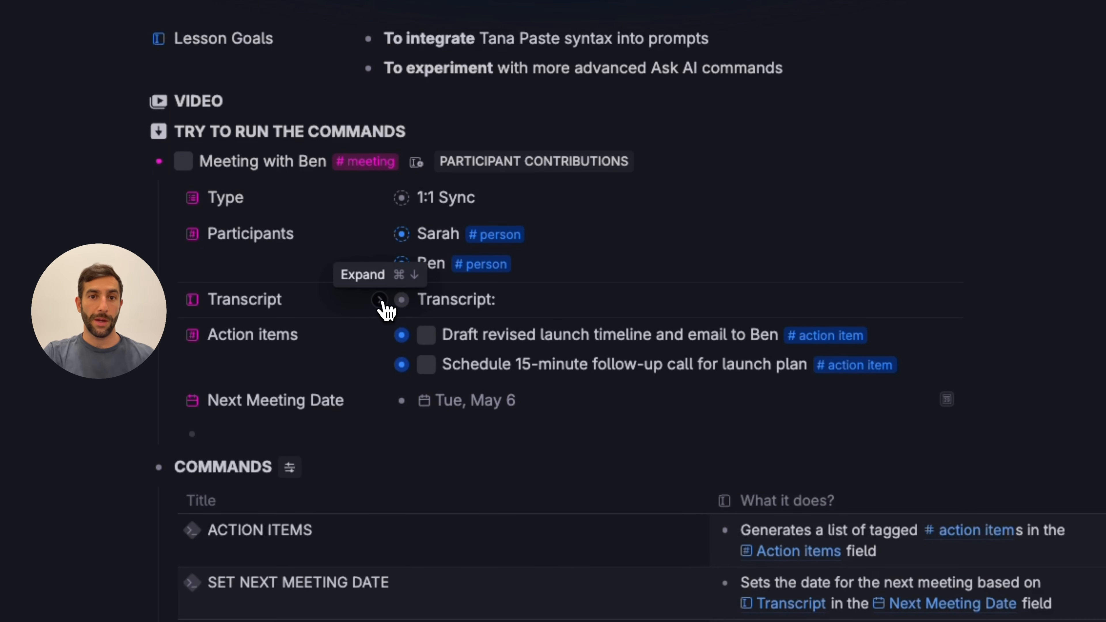
# Expand the meeting transcript and examine the line about the follow-up call next Tuesday
pyautogui.click(379, 300)
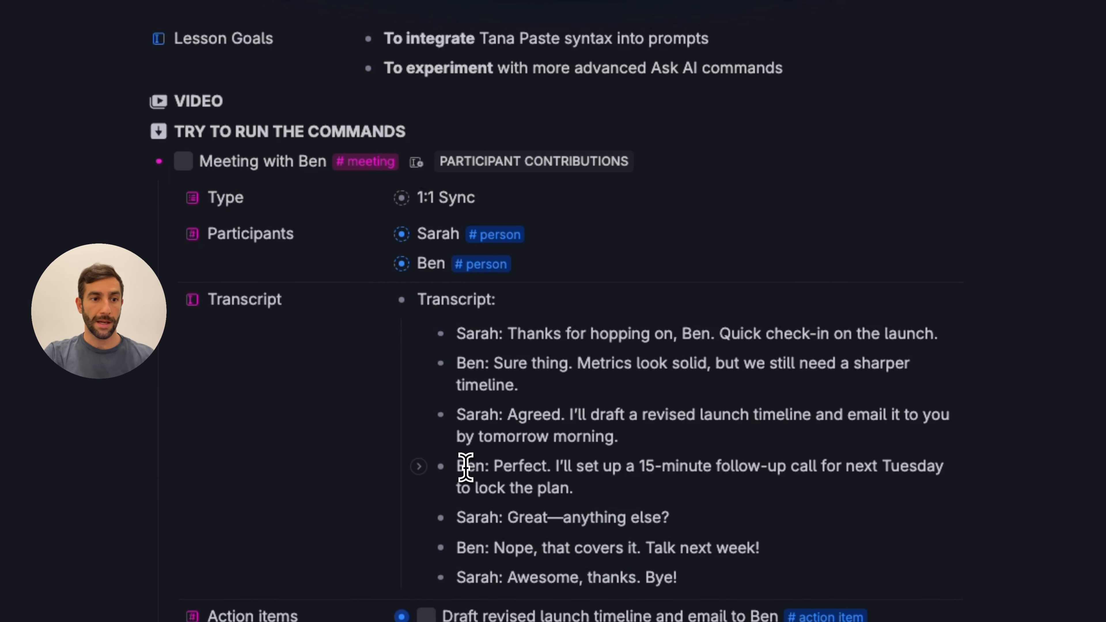
pyautogui.moveTo(458, 466); pyautogui.dragTo(611, 491)
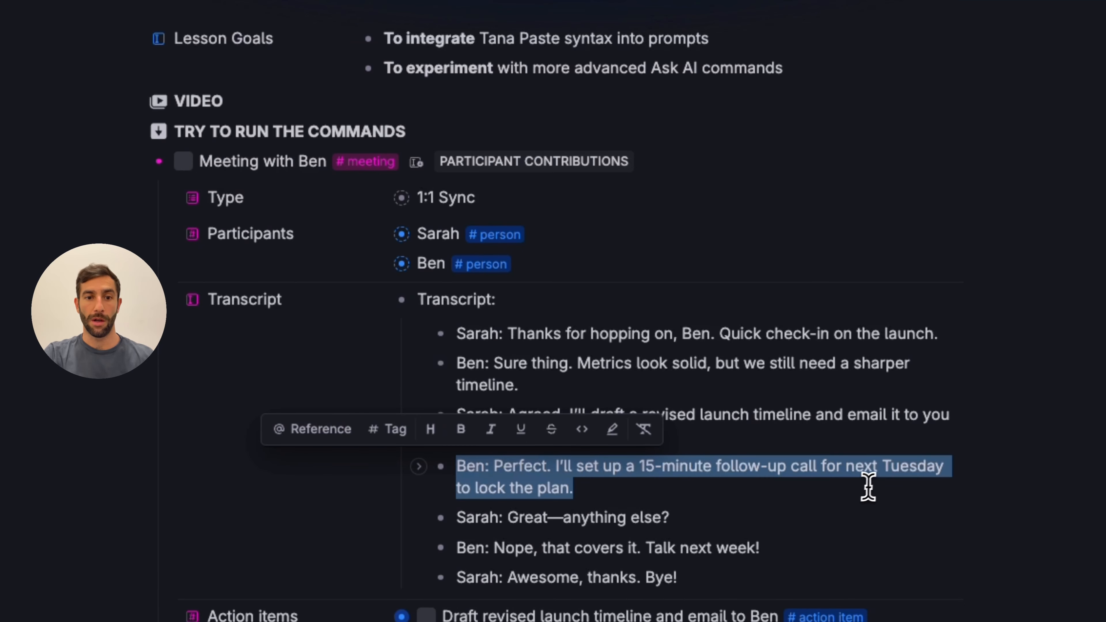
pyautogui.click(896, 488)
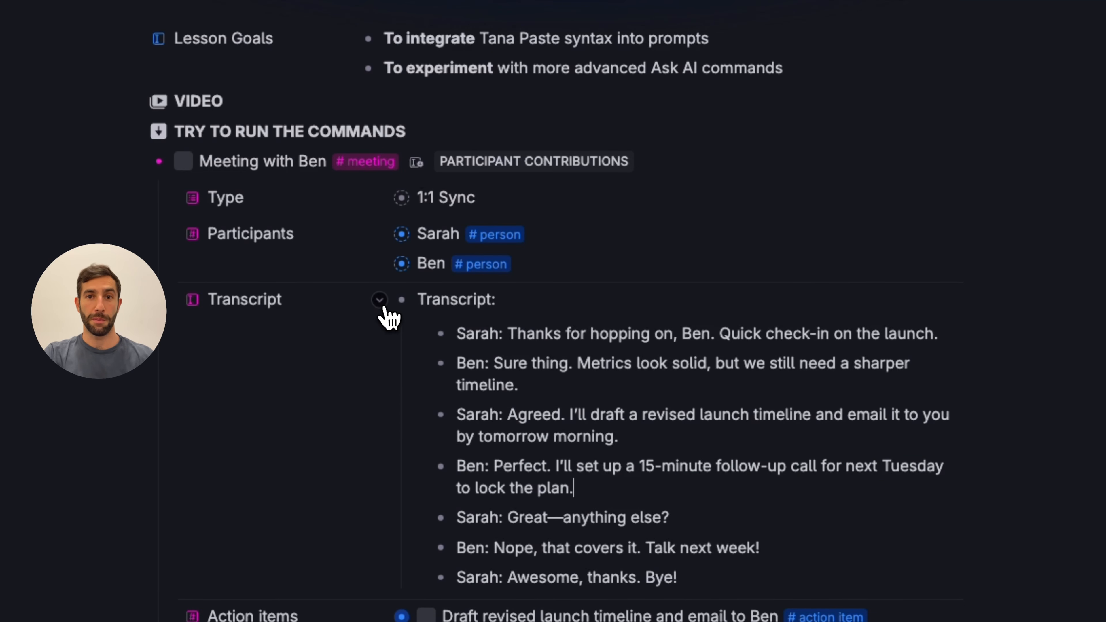
# Collapse the meeting transcript and expand the PARTICIPANT CONTRIBUTIONS command's Ask AI configuration
pyautogui.click(381, 304)
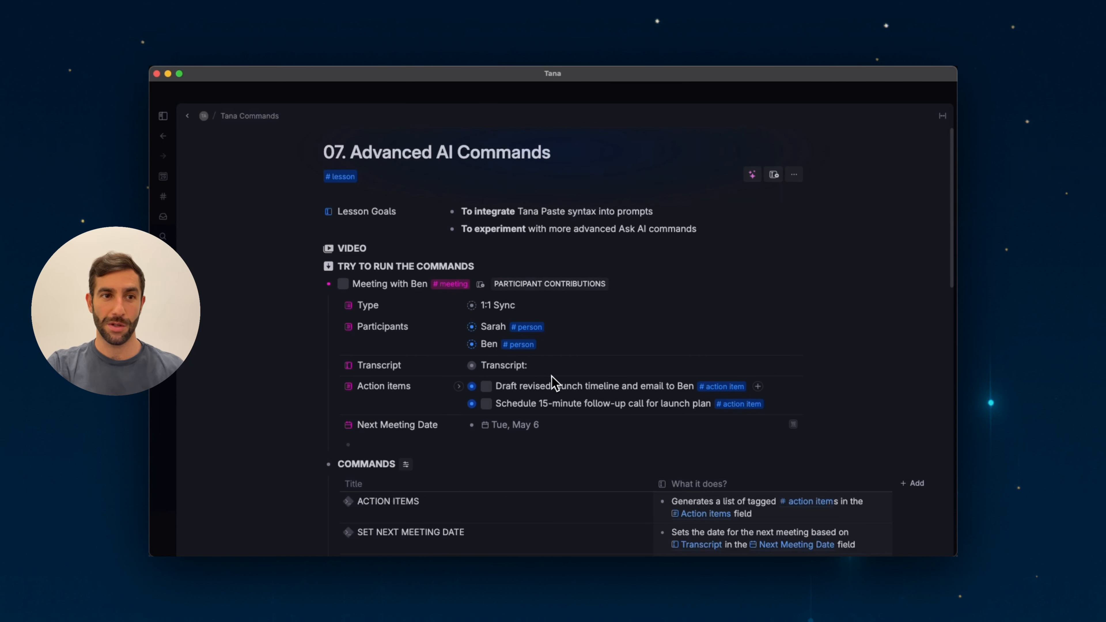
pyautogui.scroll(-3, 569, 354)
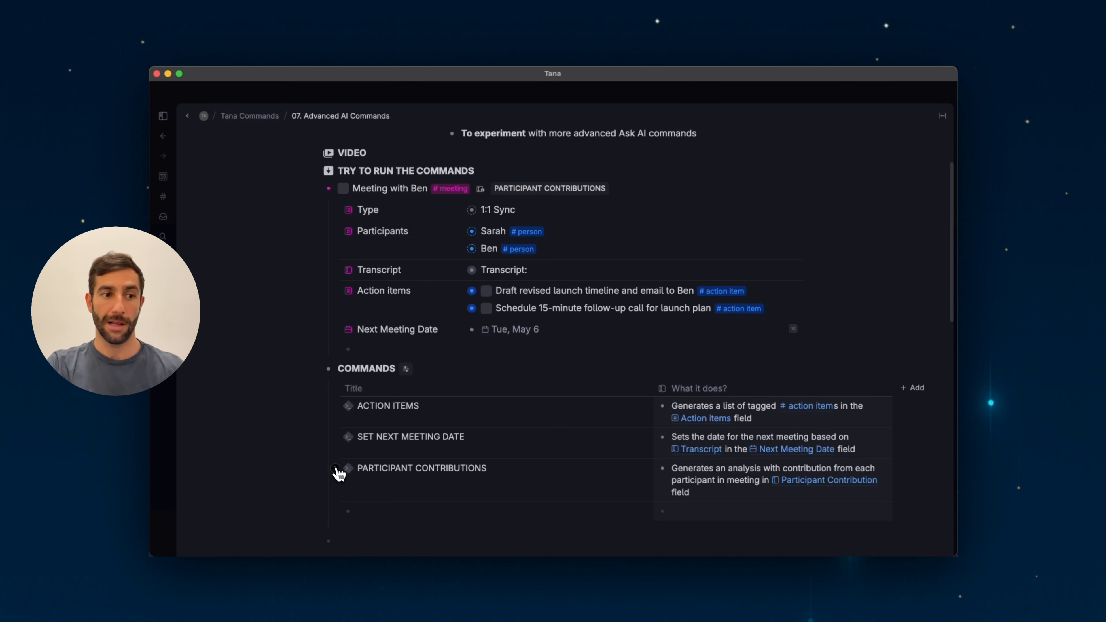
pyautogui.click(336, 471)
pyautogui.scroll(-5, 391, 477)
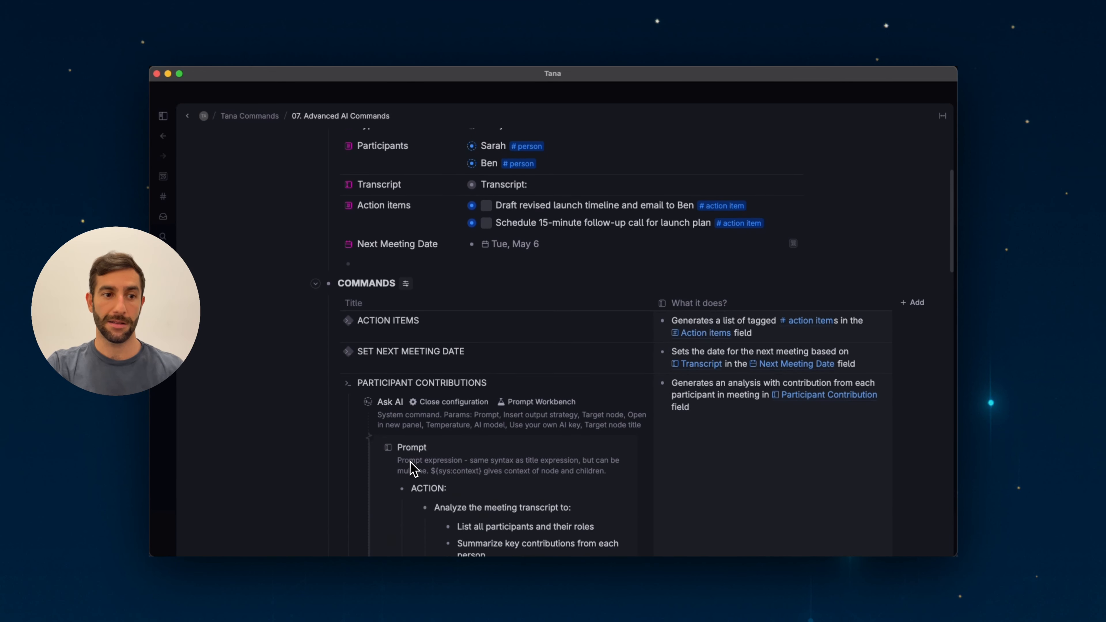
pyautogui.scroll(-3, 409, 464)
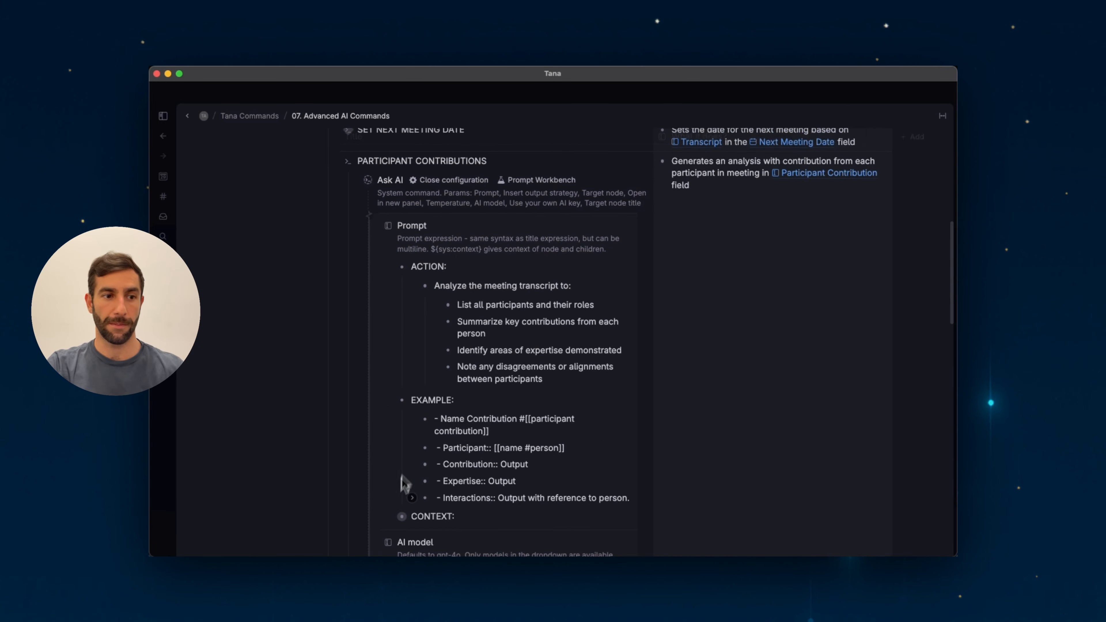
# Review the PARTICIPANT CONTRIBUTIONS prompt's ACTION, EXAMPLE and CONTEXT sections
pyautogui.click(389, 517)
pyautogui.scroll(-2, 390, 437)
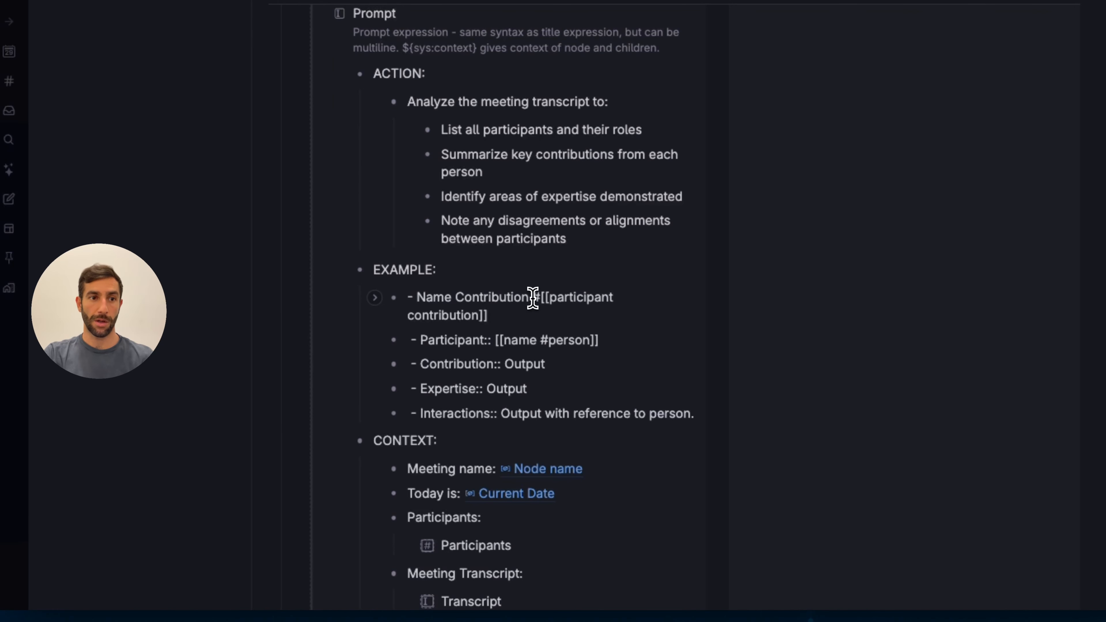
pyautogui.moveTo(533, 296); pyautogui.dragTo(530, 316)
pyautogui.click(530, 316)
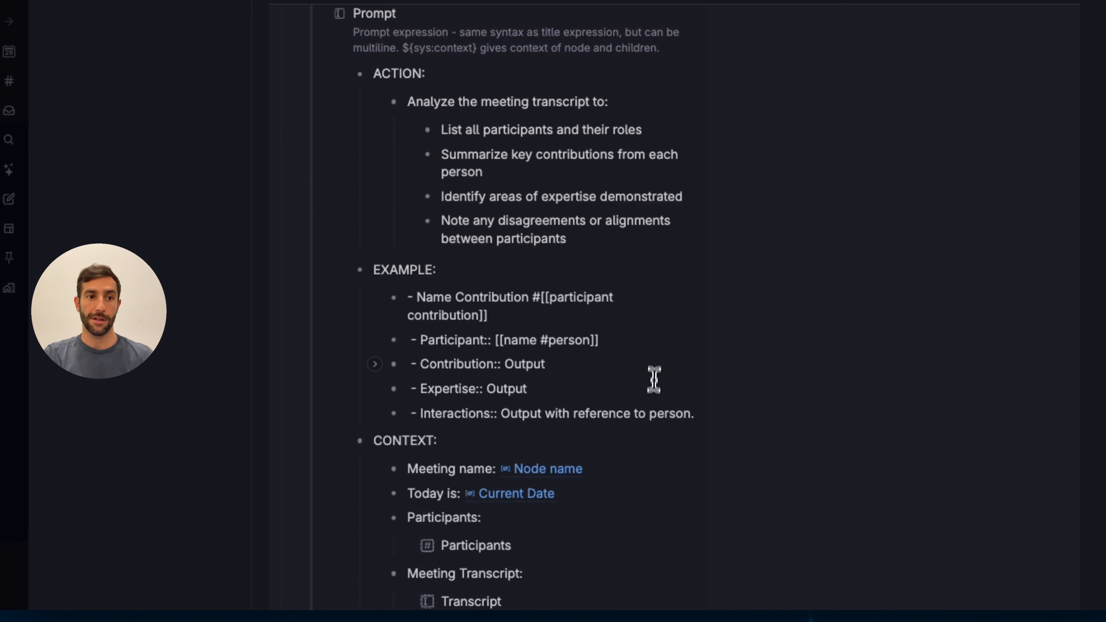
pyautogui.click(625, 340)
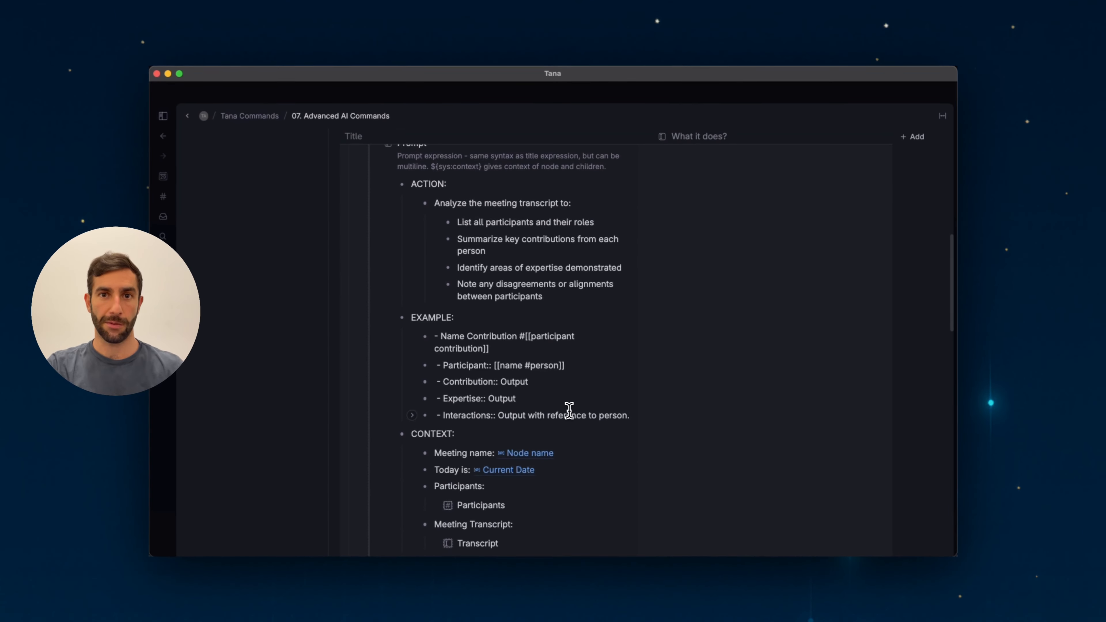
pyautogui.scroll(15, 569, 410)
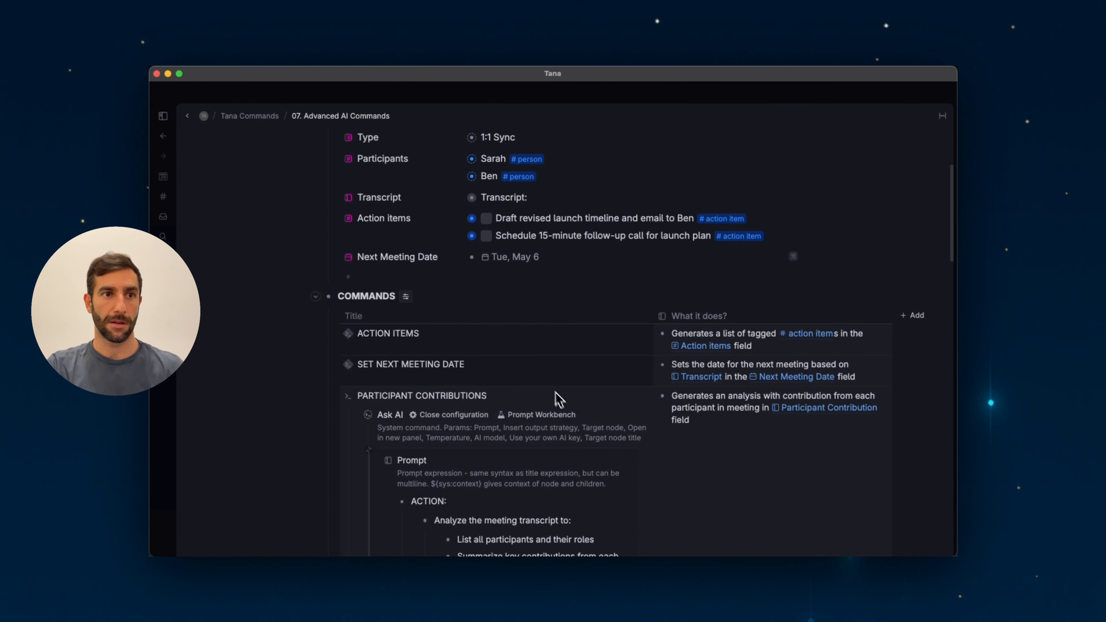
# Run the PARTICIPANT CONTRIBUTIONS command on the Meeting with Ben node and expand Sarah's generated contribution
pyautogui.click(540, 265)
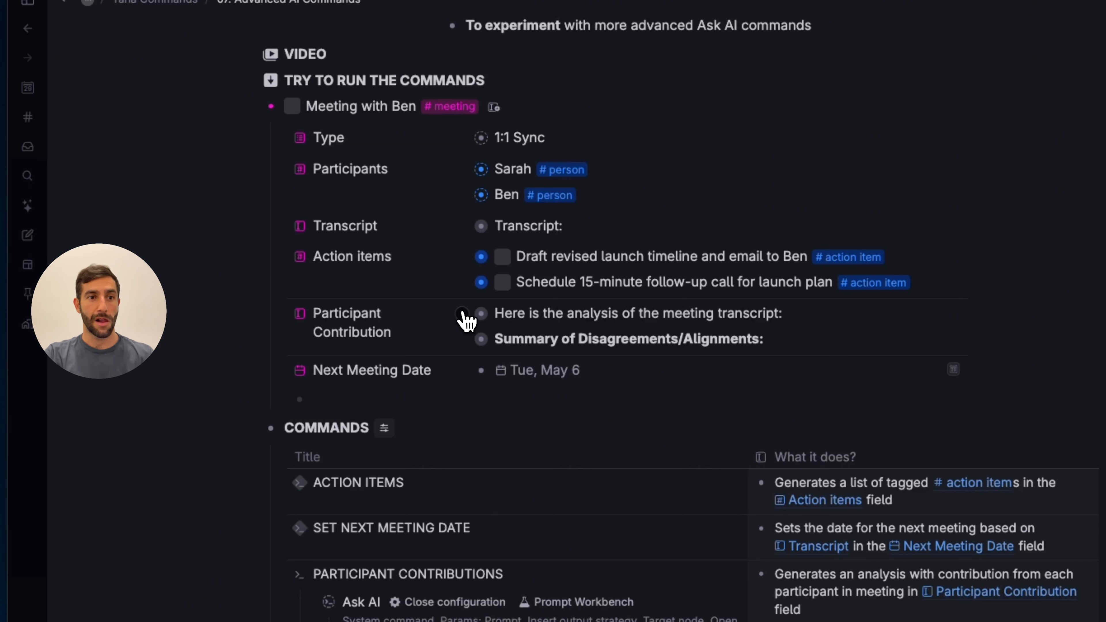
pyautogui.click(463, 313)
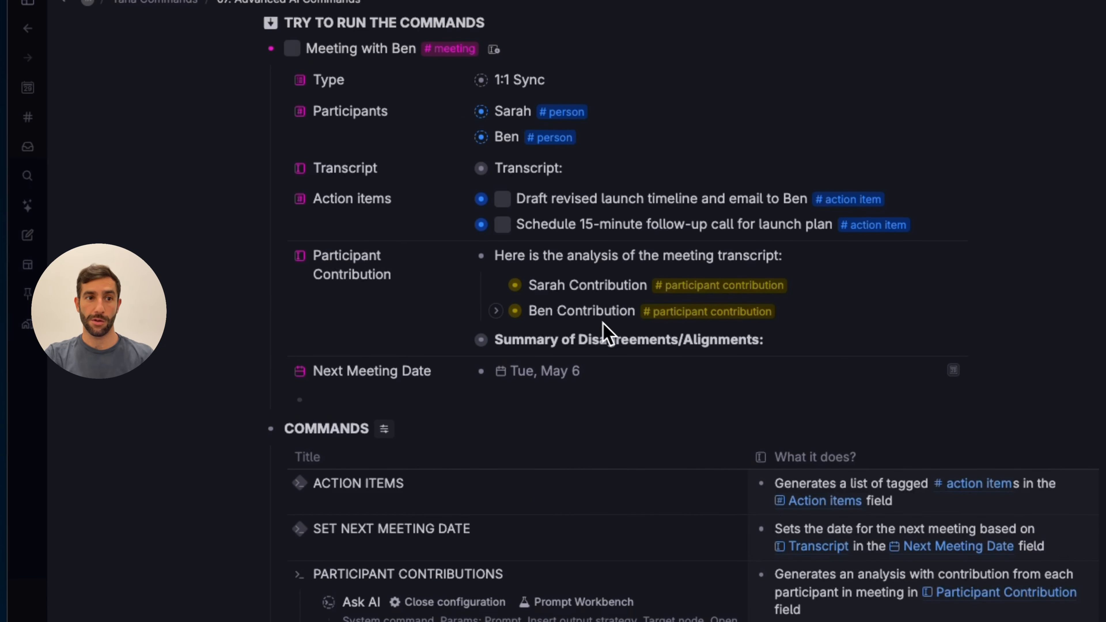
pyautogui.click(495, 286)
# Examine the Meeting, Participant, Contribution, Expertise and Interactions fields of Sarah's contribution node, then collapse it
pyautogui.scroll(3, 561, 279)
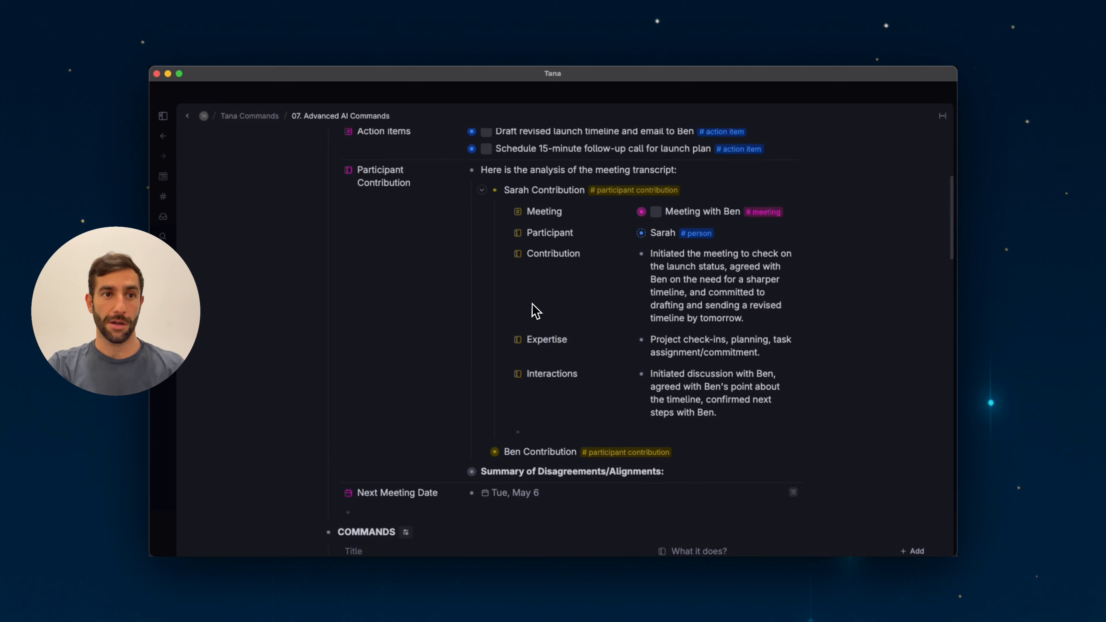
pyautogui.scroll(2, 540, 279)
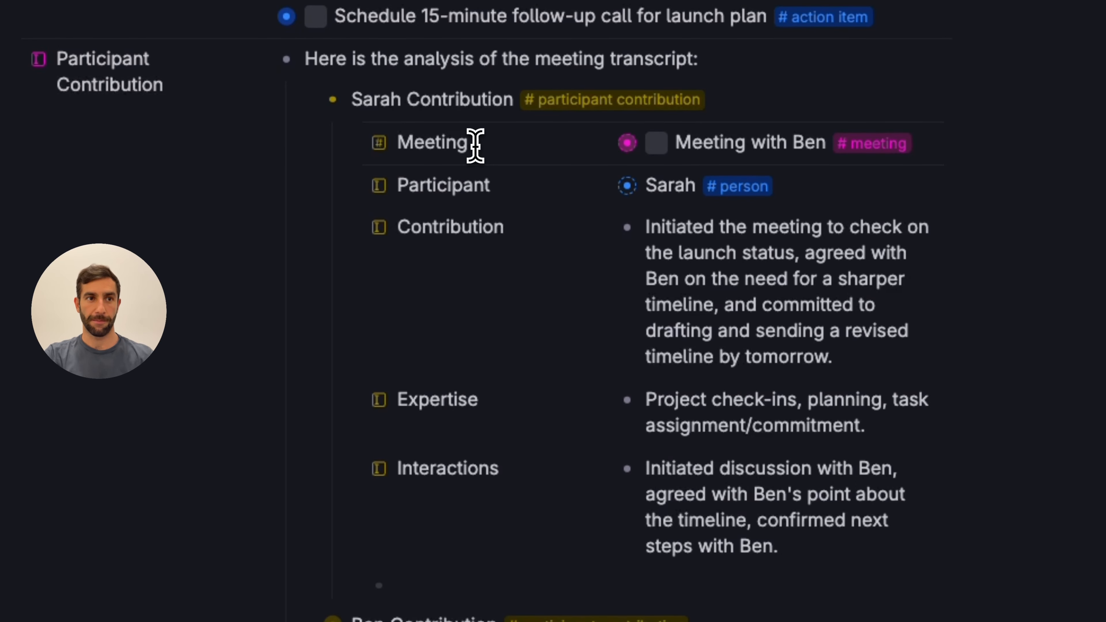
pyautogui.moveTo(457, 104); pyautogui.dragTo(461, 144)
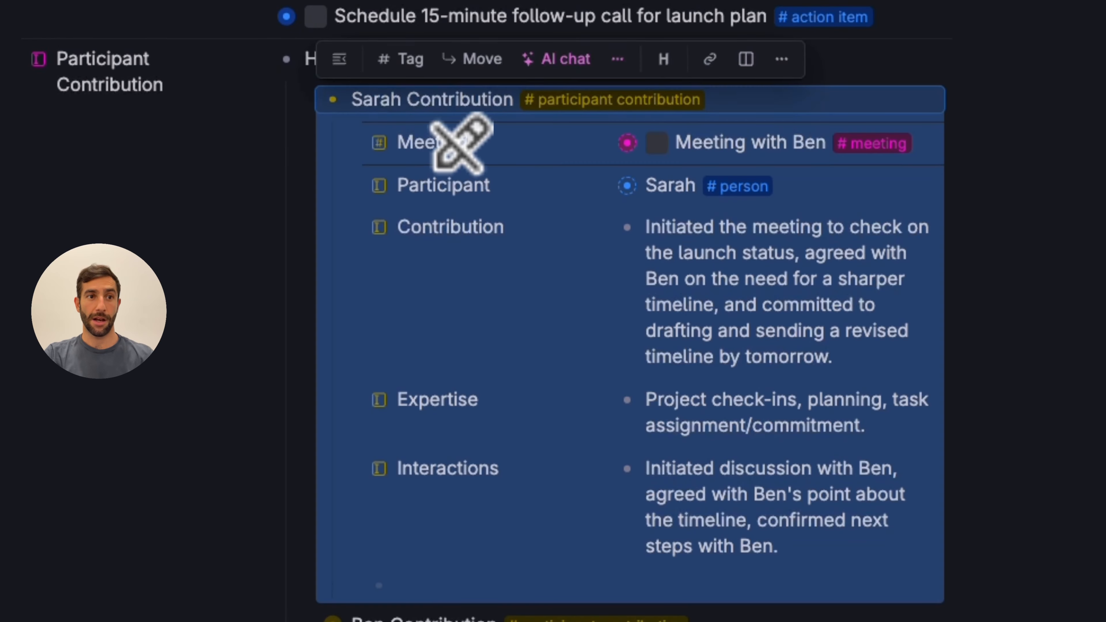
pyautogui.click(467, 101)
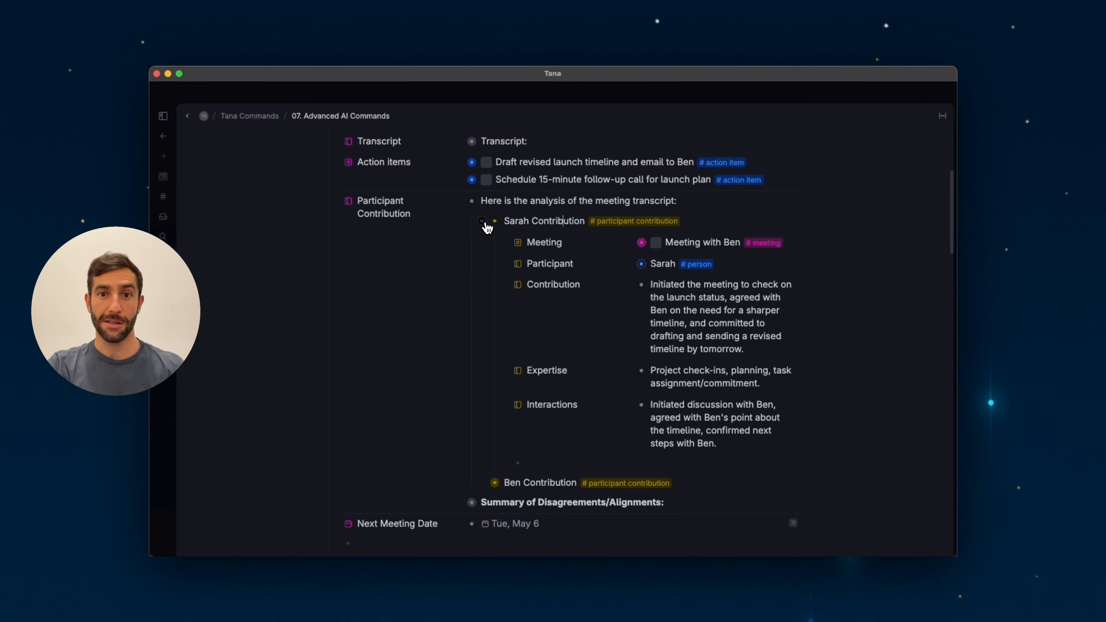
pyautogui.click(482, 222)
# Review the PARTICIPANT CONTRIBUTIONS command's node filter and collapse the command's configuration
pyautogui.scroll(-7, 469, 278)
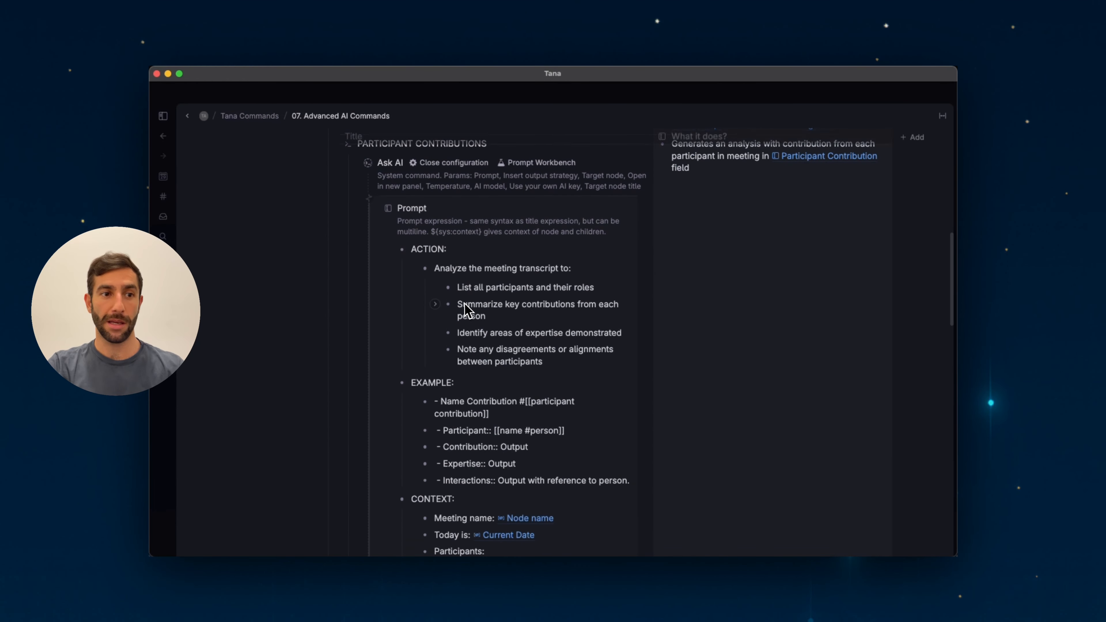
pyautogui.scroll(-1, 464, 304)
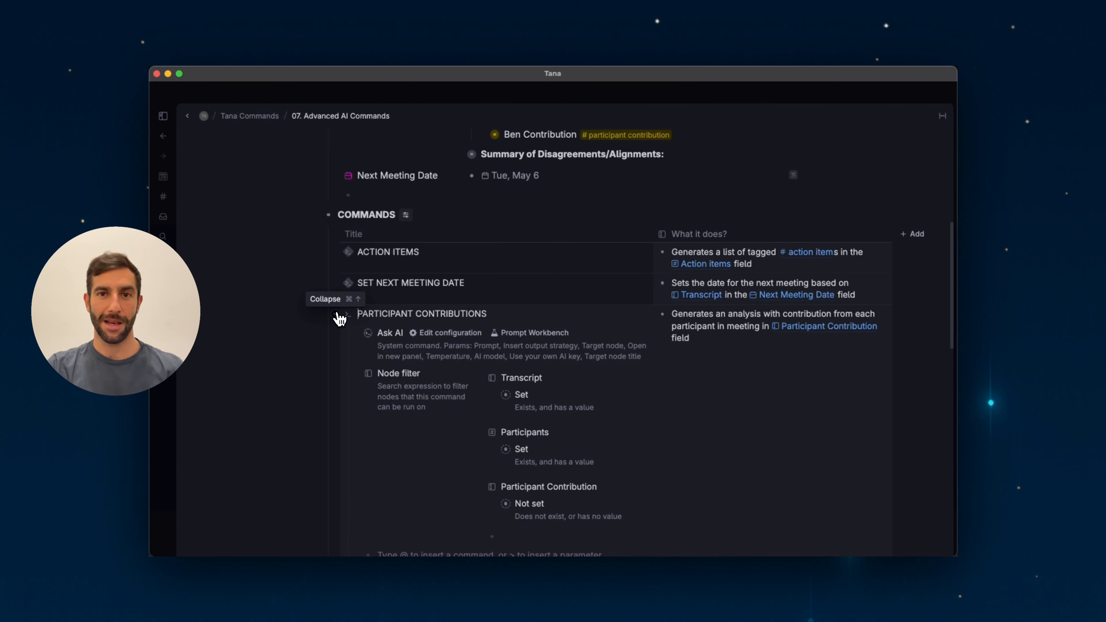
pyautogui.click(336, 314)
pyautogui.scroll(2, 482, 407)
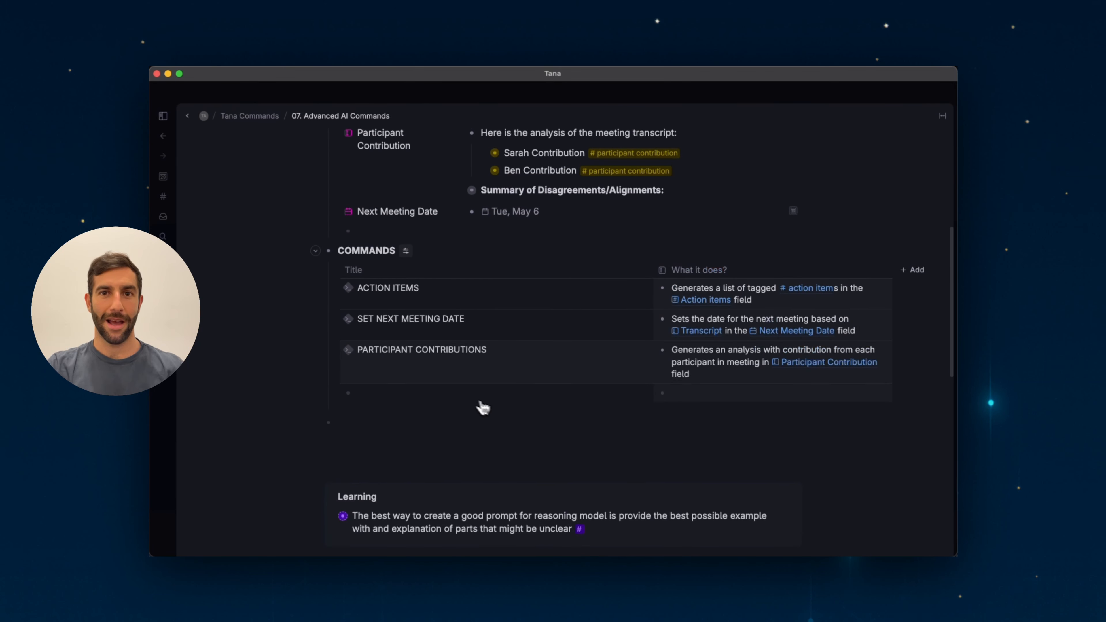
pyautogui.scroll(-1, 498, 413)
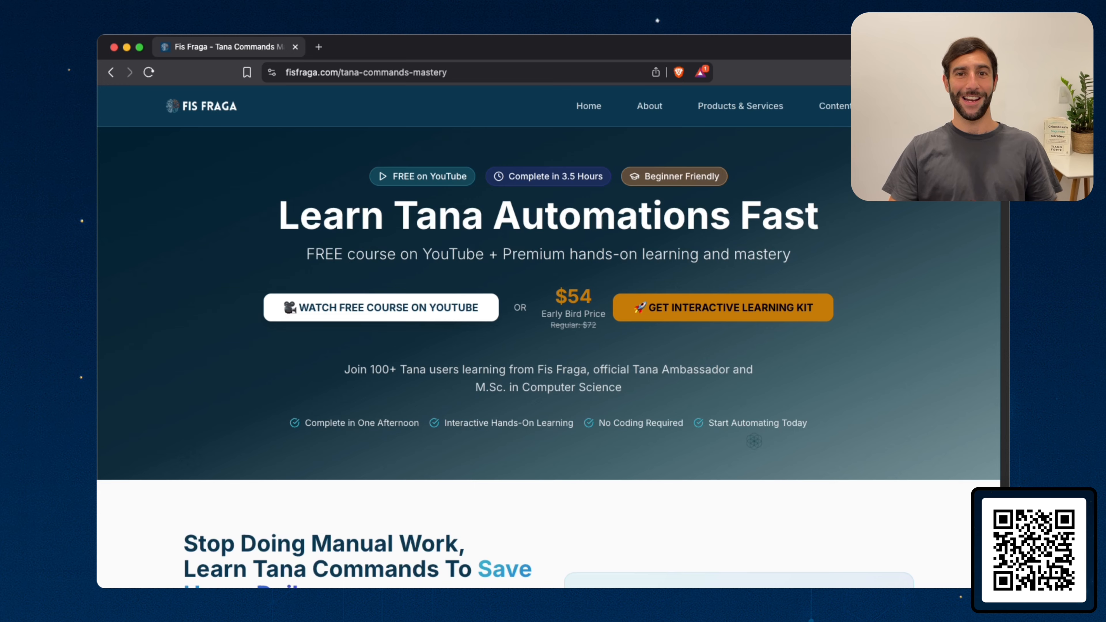
# Switch to the browser and scroll through the Tana Commands Mastery course page
pyautogui.scroll(-5, 548, 357)
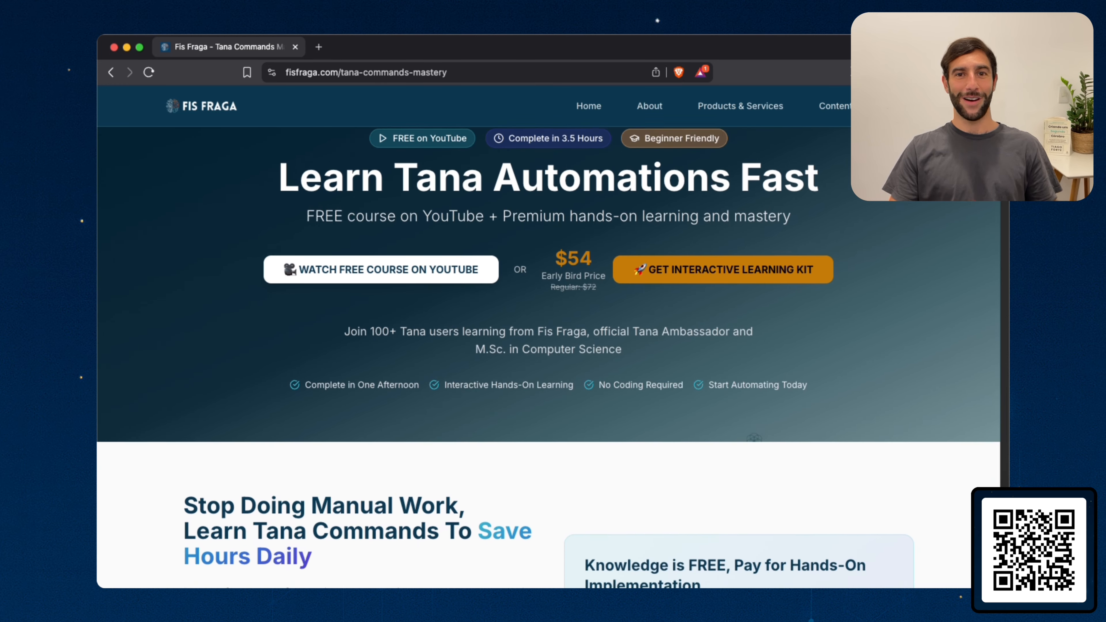
pyautogui.scroll(-4, 549, 357)
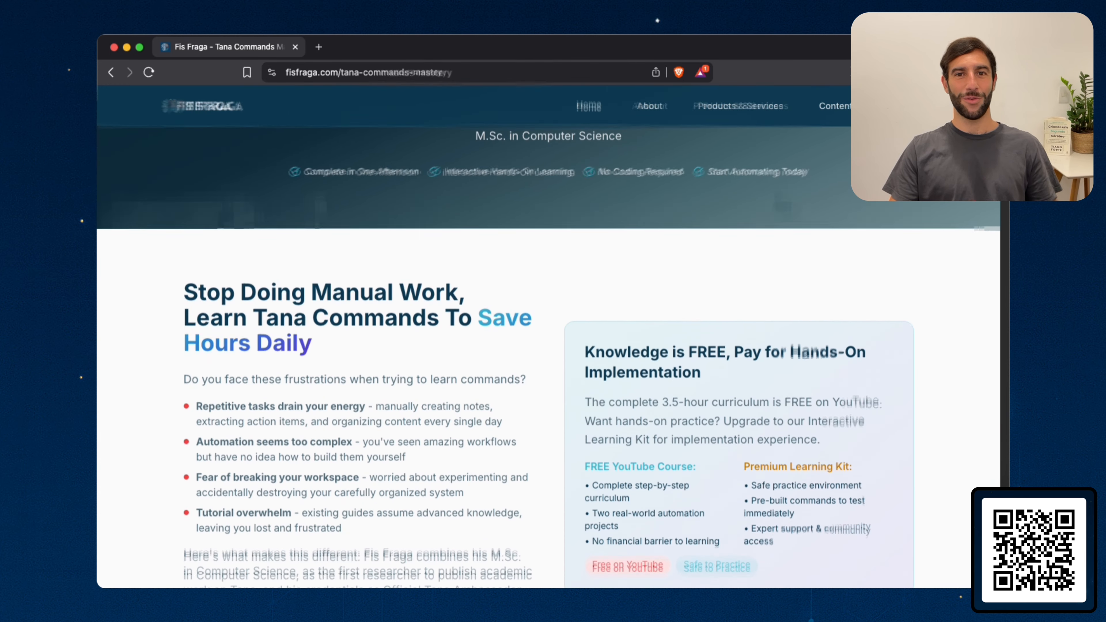
pyautogui.scroll(-4, 549, 357)
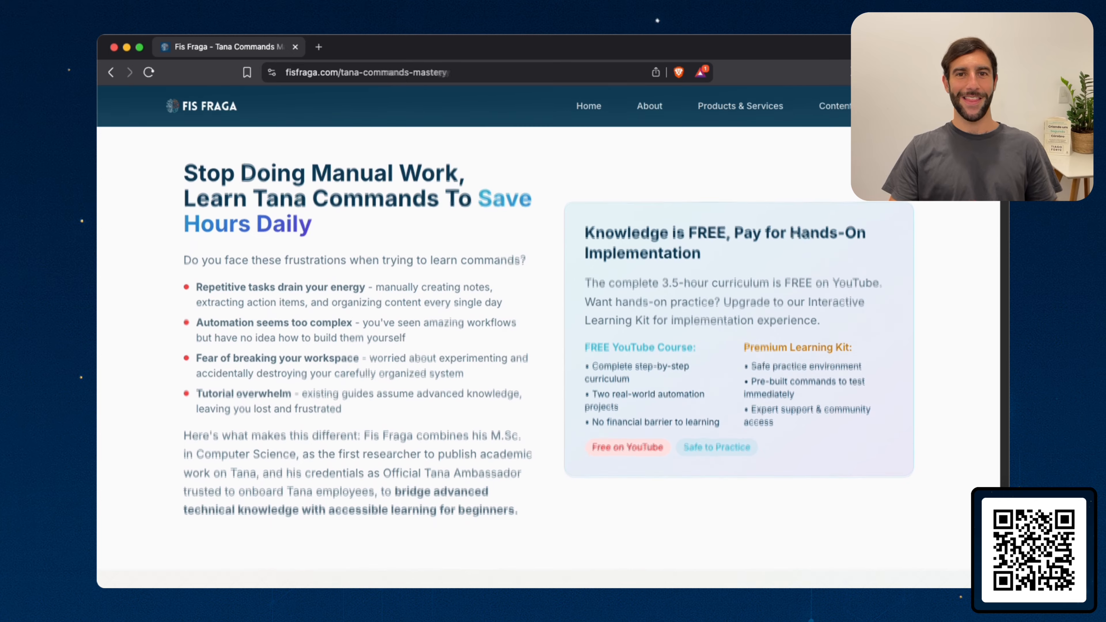
pyautogui.scroll(-8, 548, 357)
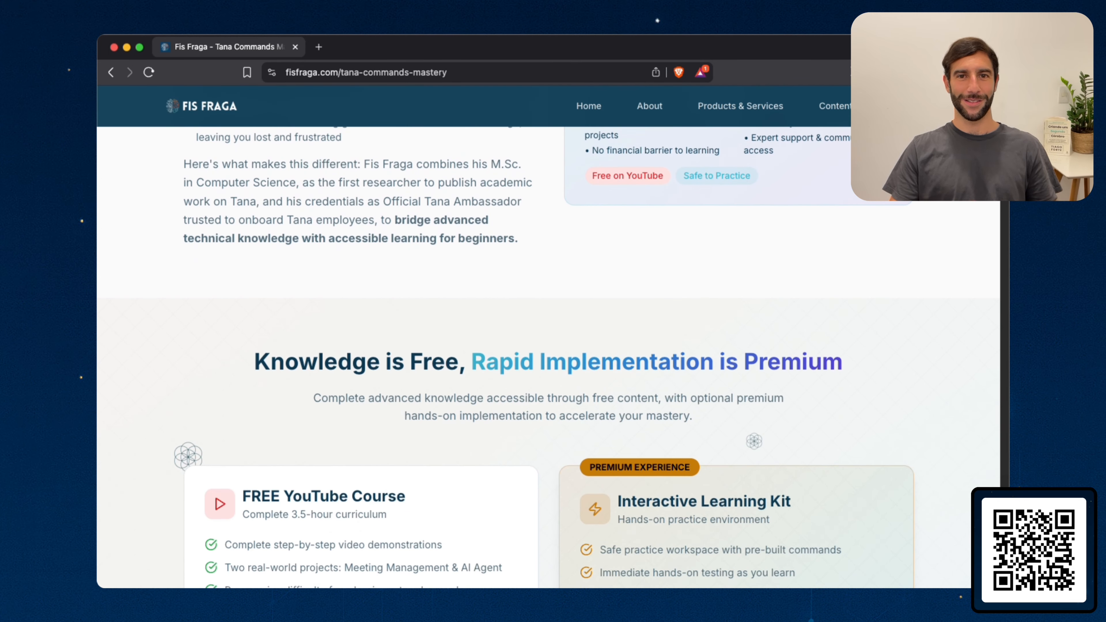
pyautogui.scroll(-2, 549, 358)
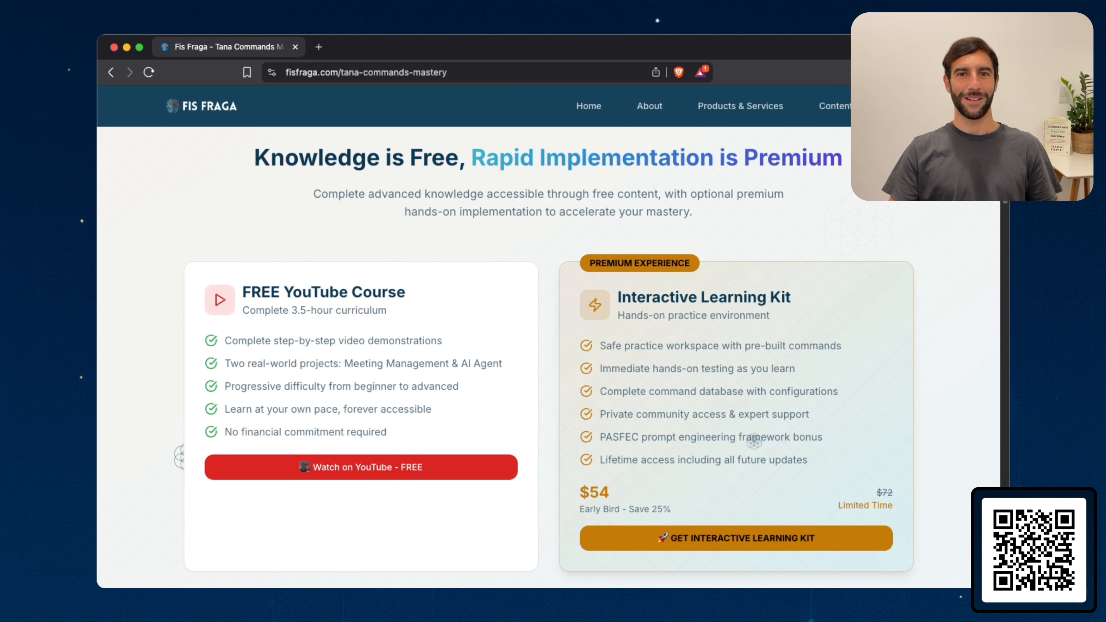
pyautogui.scroll(-10, 549, 357)
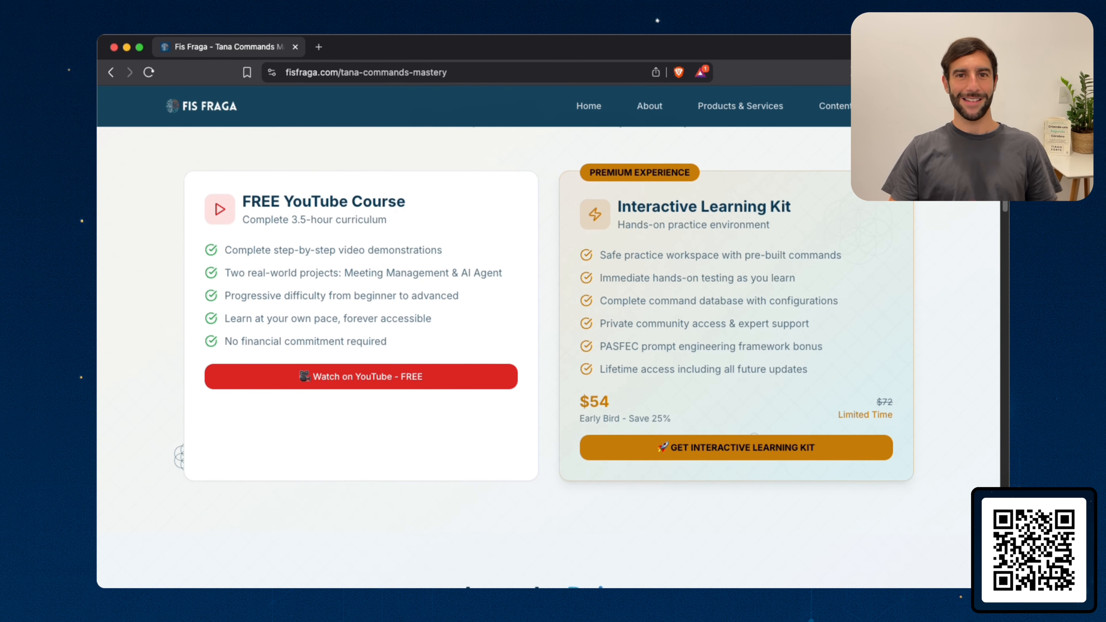
pyautogui.scroll(-9, 548, 357)
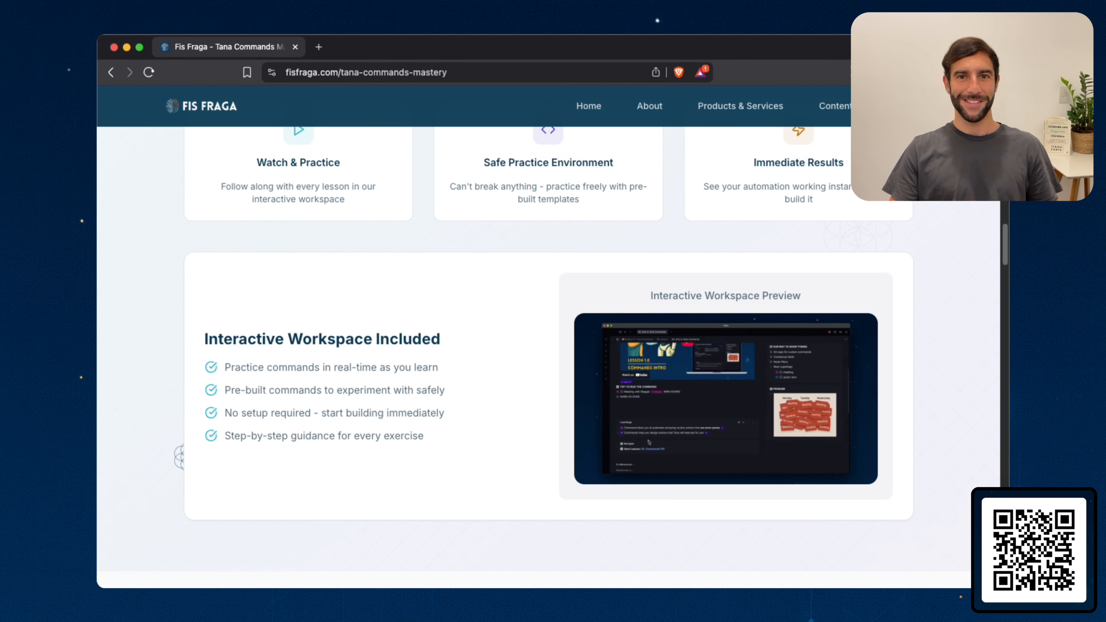
pyautogui.scroll(-3, 549, 349)
pyautogui.scroll(-5, 548, 348)
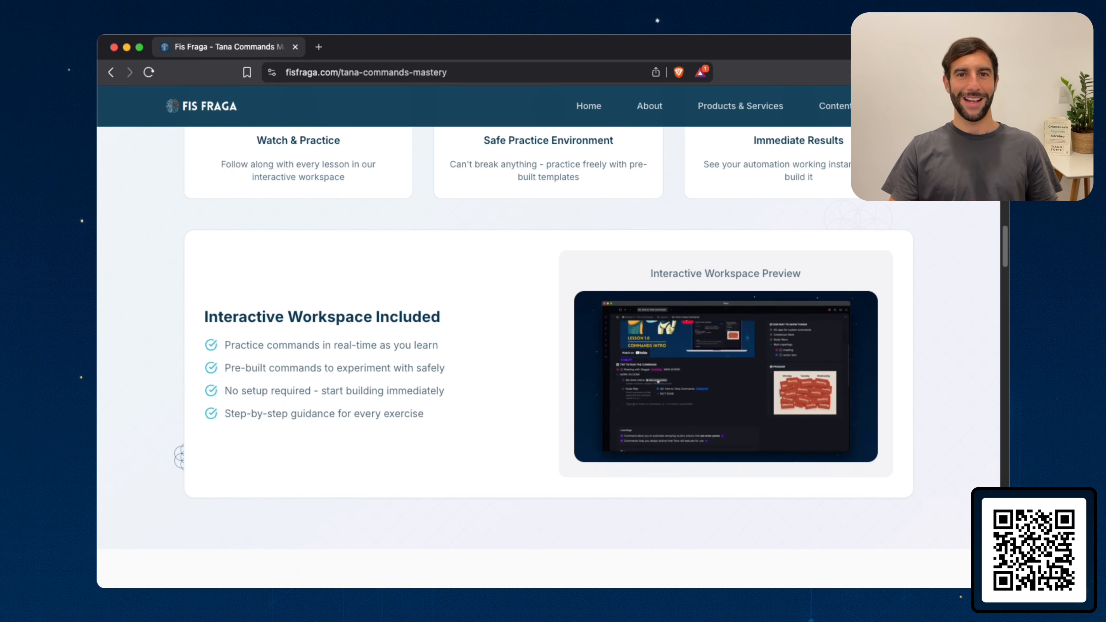
pyautogui.scroll(-5, 549, 349)
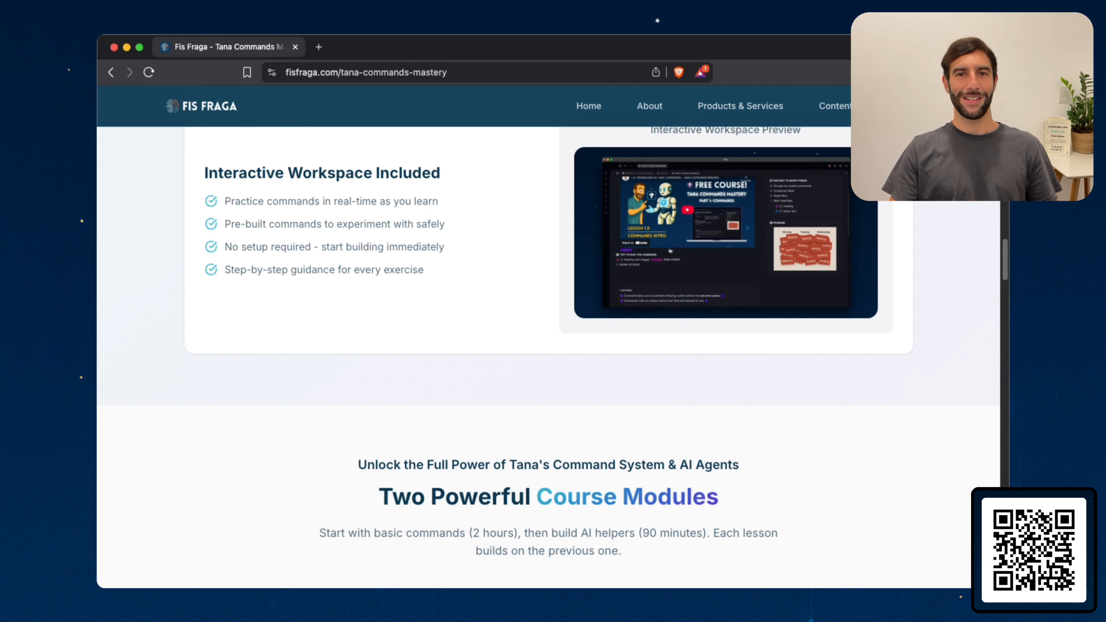
pyautogui.scroll(-4, 549, 348)
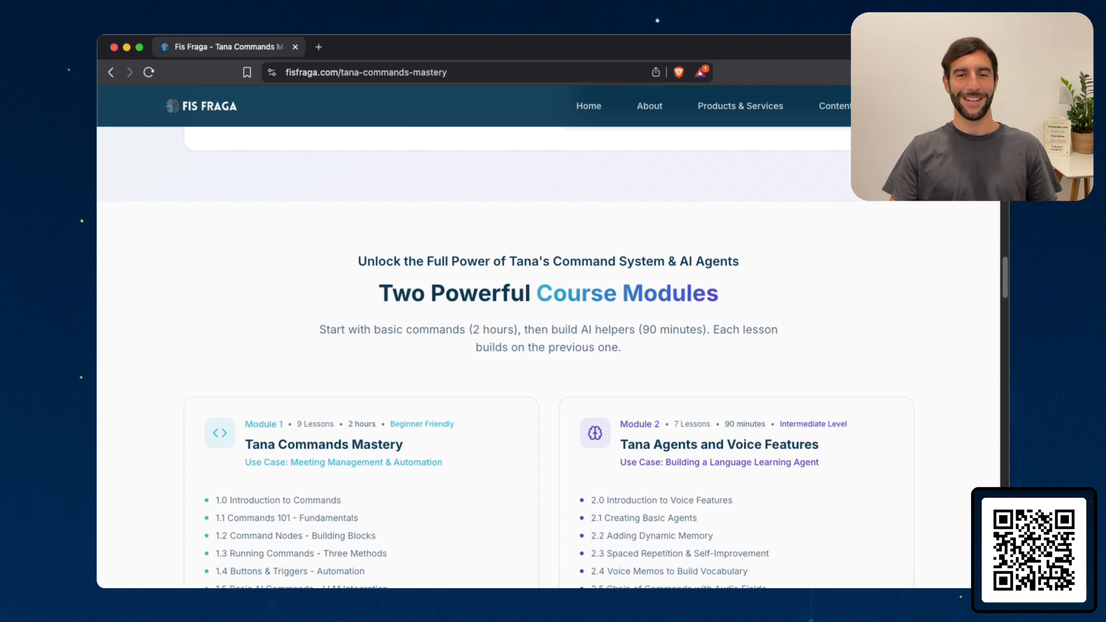
pyautogui.scroll(-1, 549, 348)
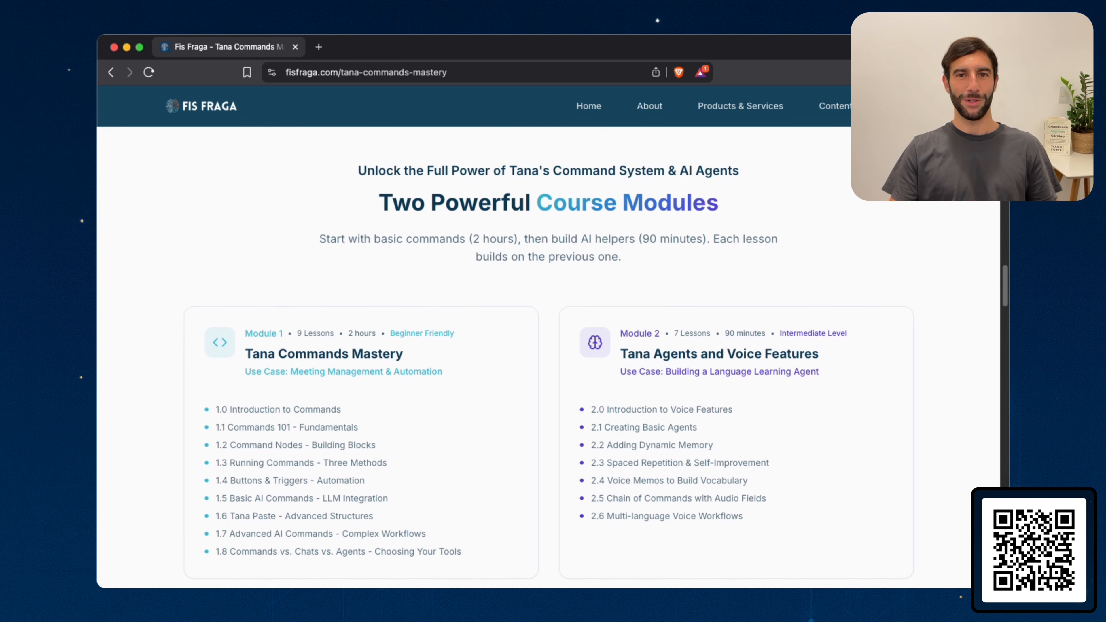